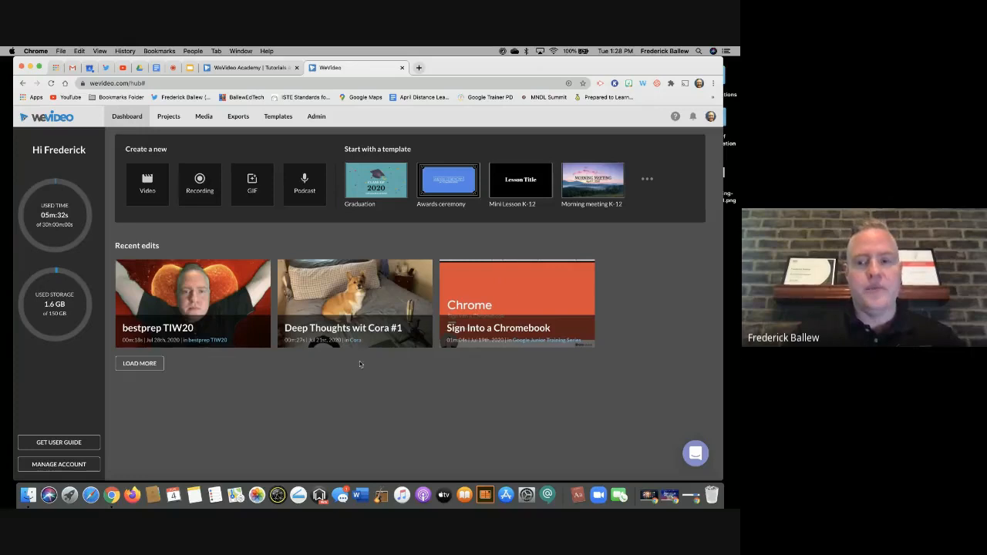
- Set up a new project titled "Lake ECMECC 2020" with the Personal project type and continue to adding media
left_click(166, 118)
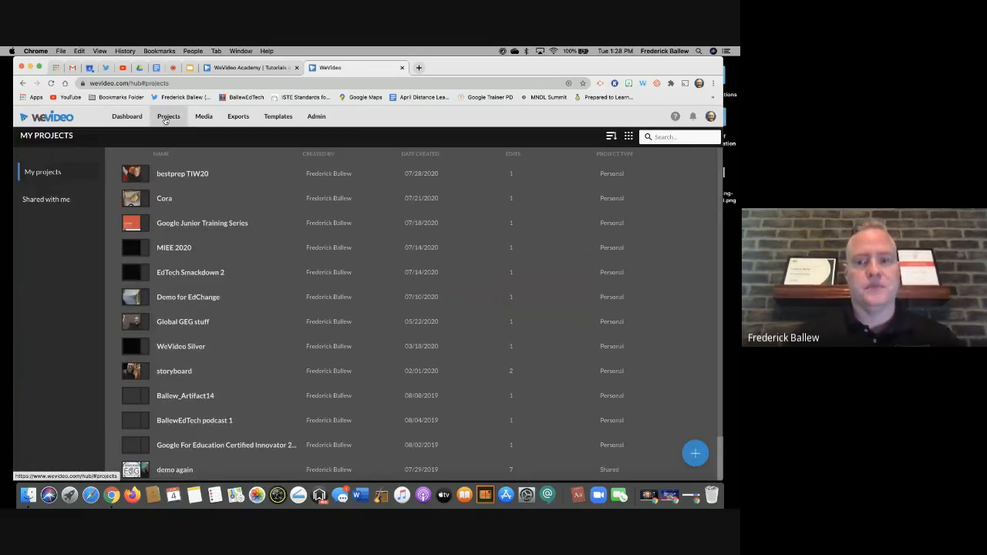
mouse_move(695, 453)
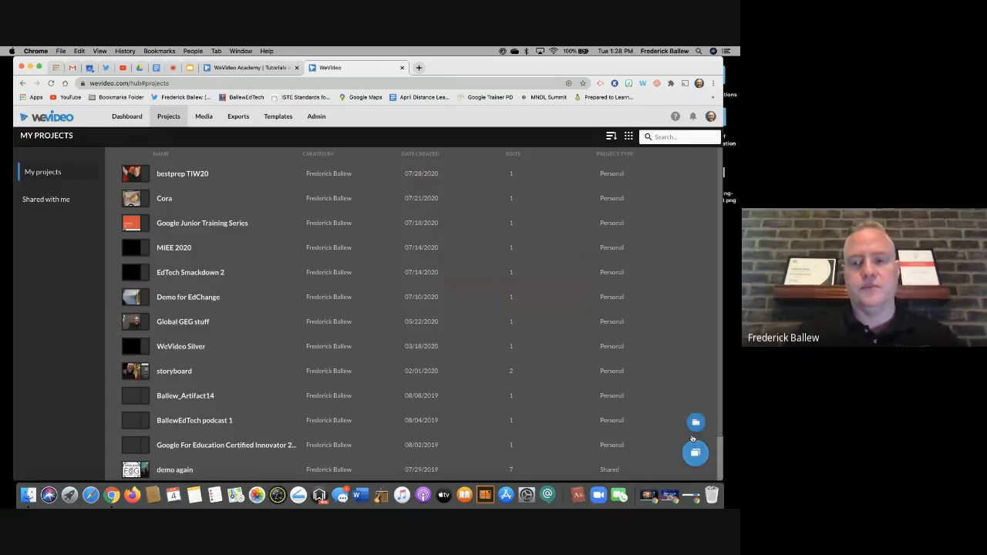
left_click(694, 453)
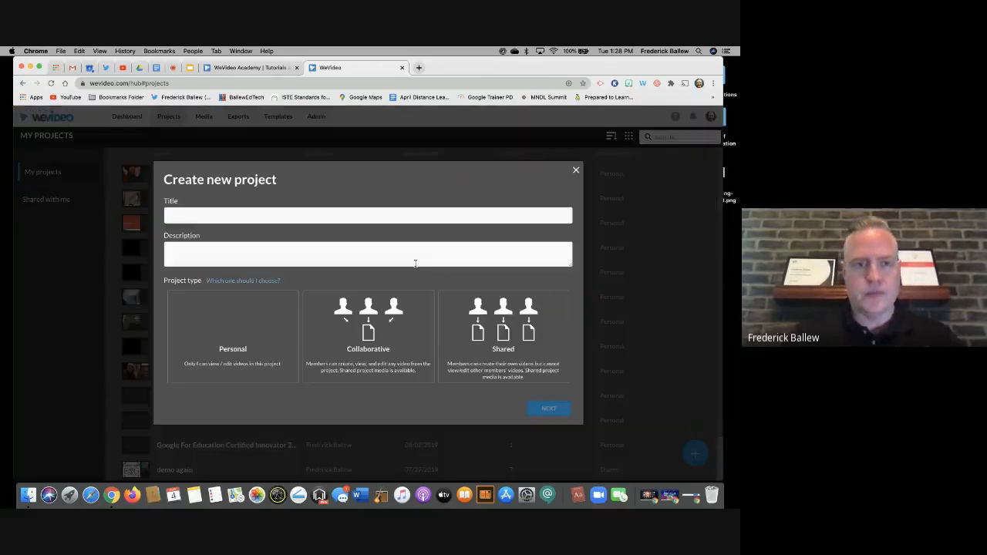
type("L")
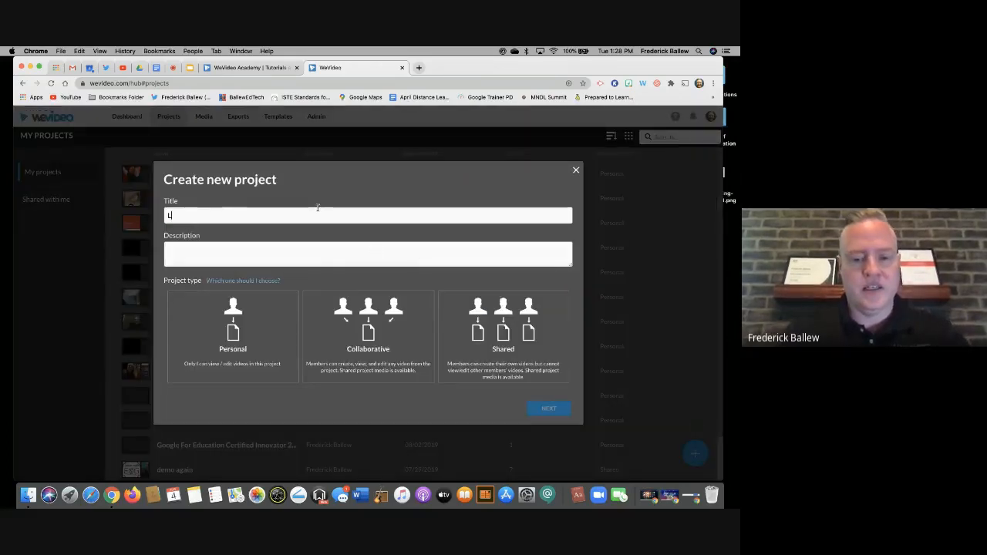
type("ake ECMECC 2020")
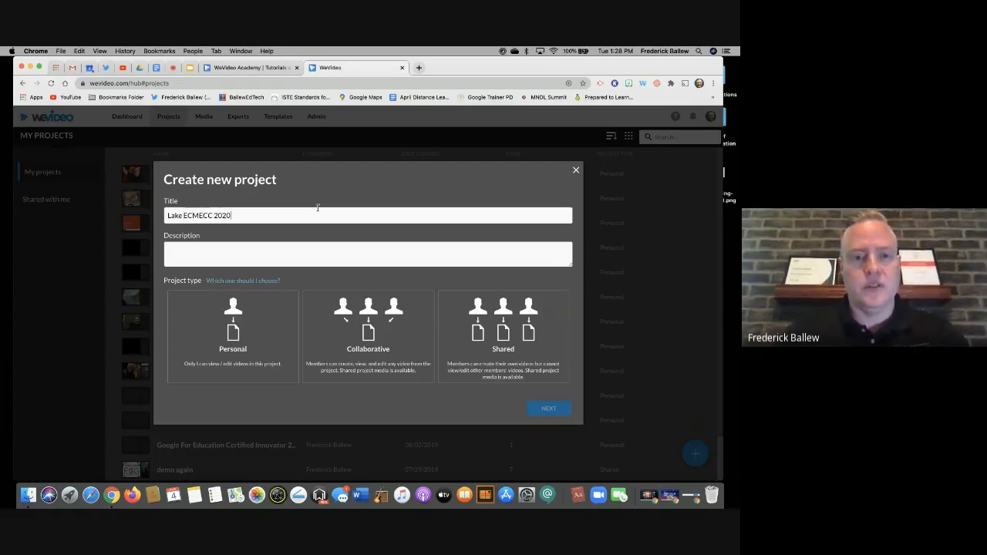
left_click(233, 335)
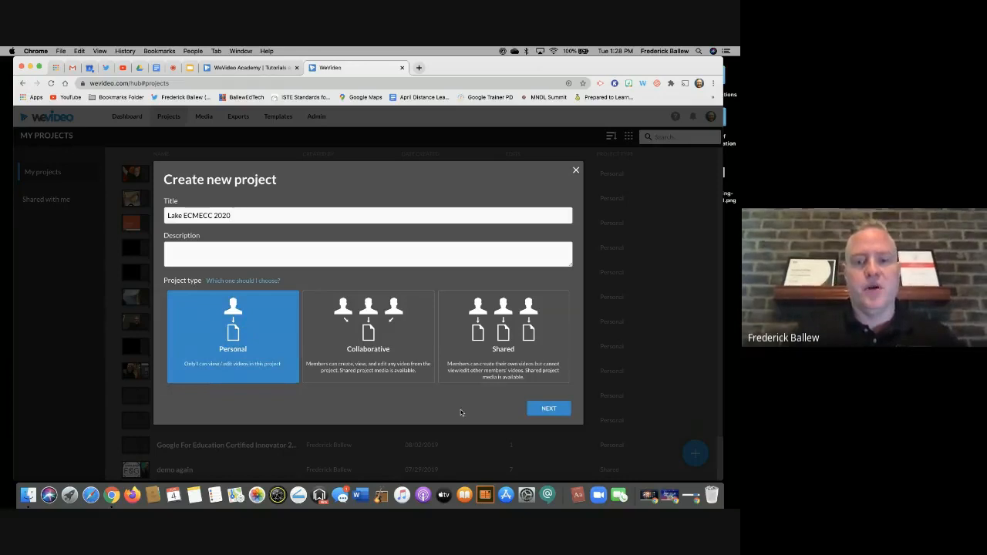
left_click(553, 410)
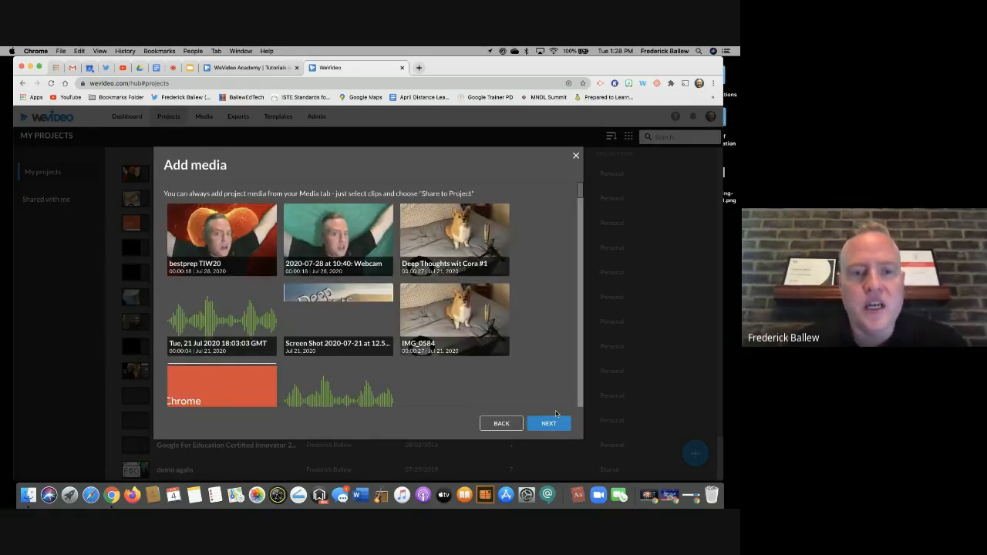
- Look through the existing media clips that can be added to the new project
scroll(414, 275, "down", 2)
scroll(414, 277, "up", 2)
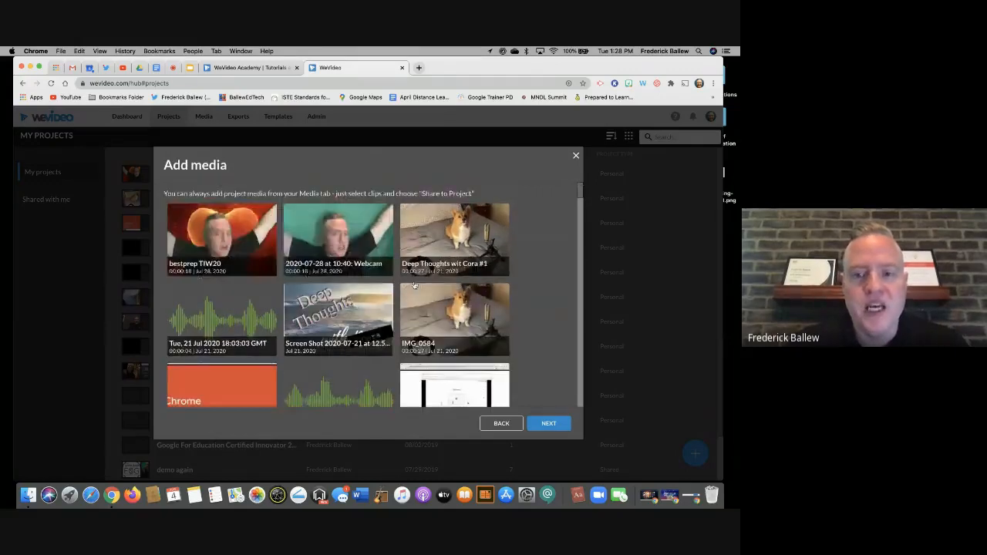
scroll(501, 309, "down", 10)
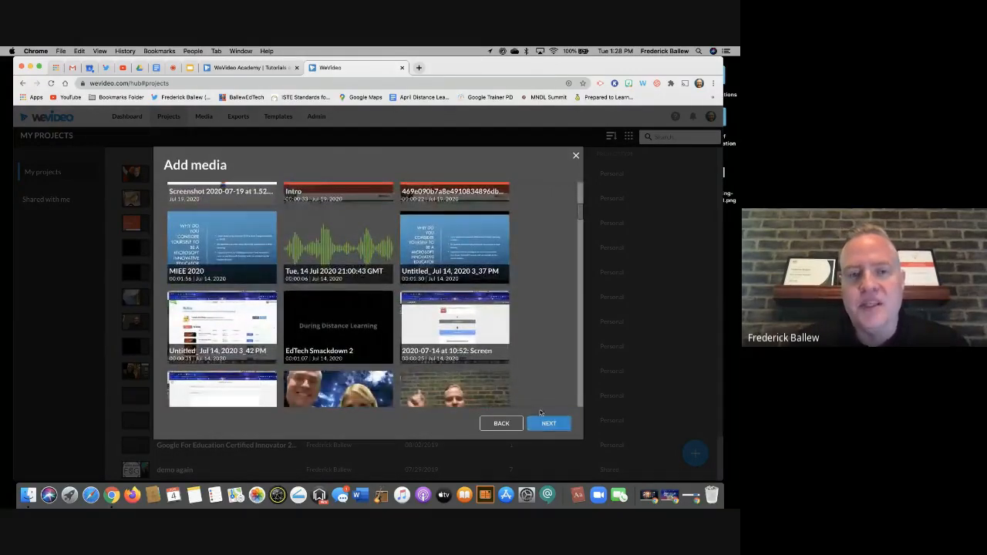
scroll(509, 347, "down", 10)
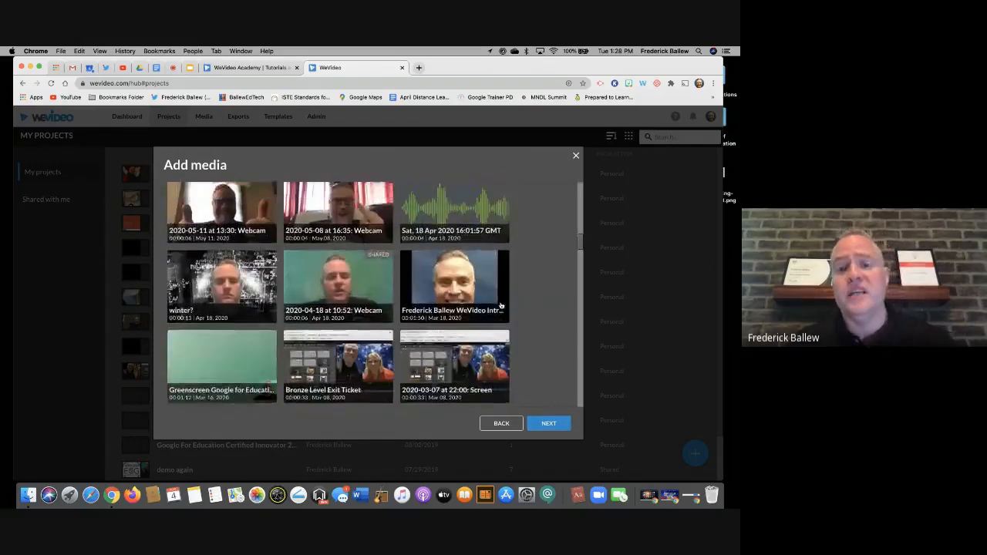
scroll(502, 306, "down", 15)
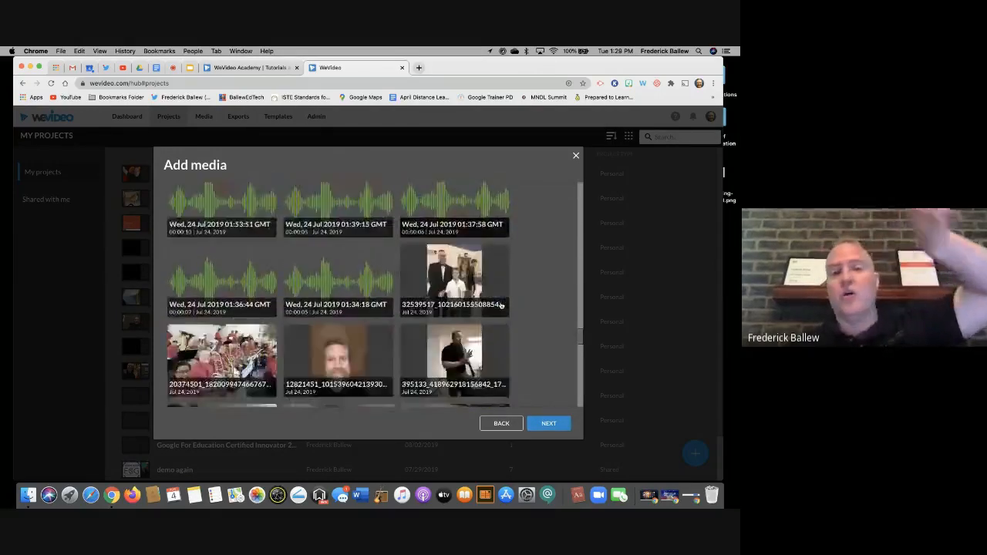
scroll(500, 306, "down", 2)
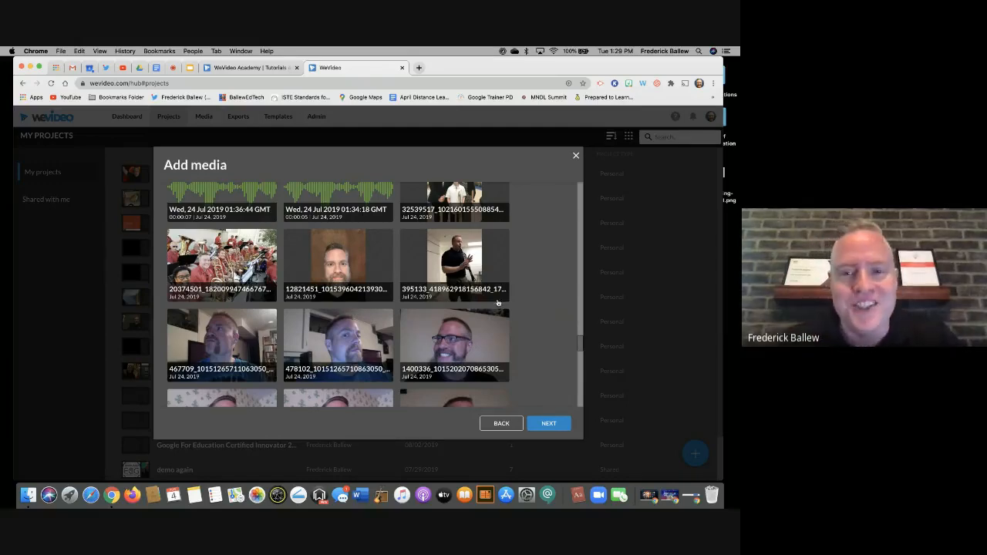
scroll(463, 274, "down", 5)
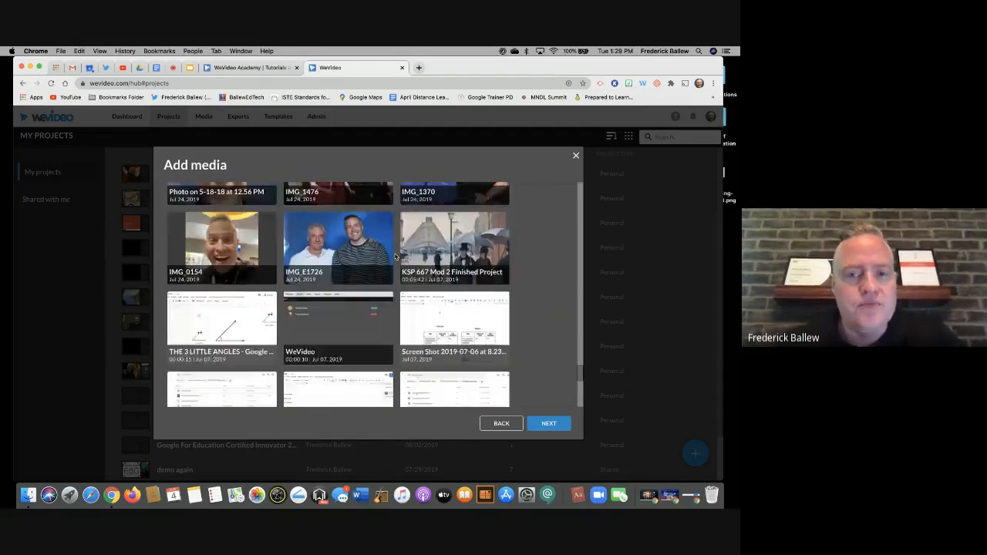
scroll(395, 256, "down", 4)
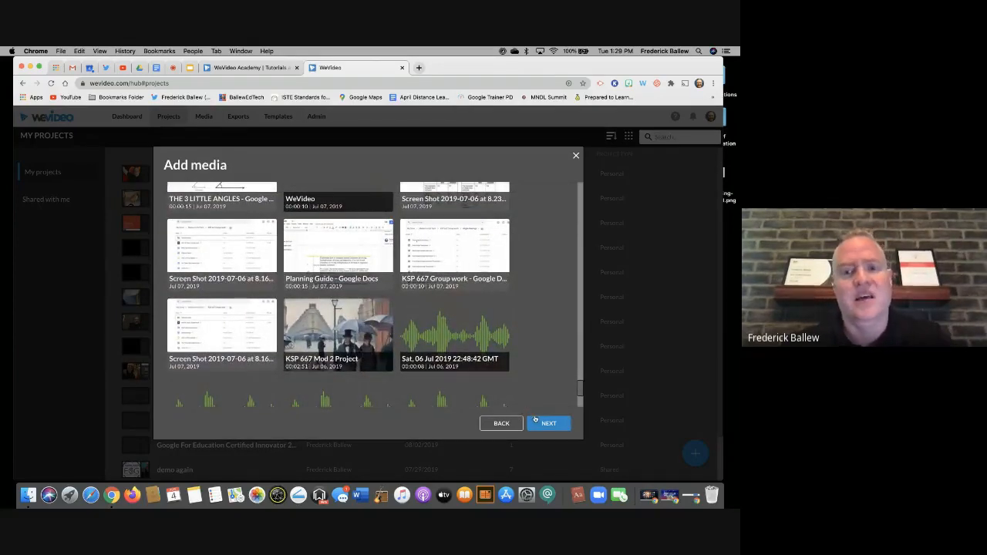
scroll(512, 385, "up", 10)
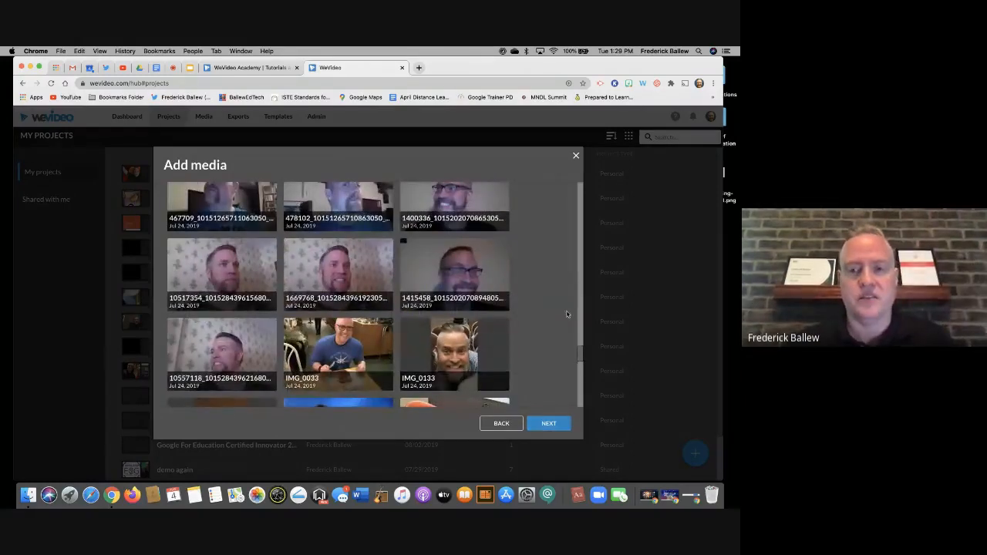
- Finish creating the project without adding media and start a video in it from the Blank edit template
left_click(543, 424)
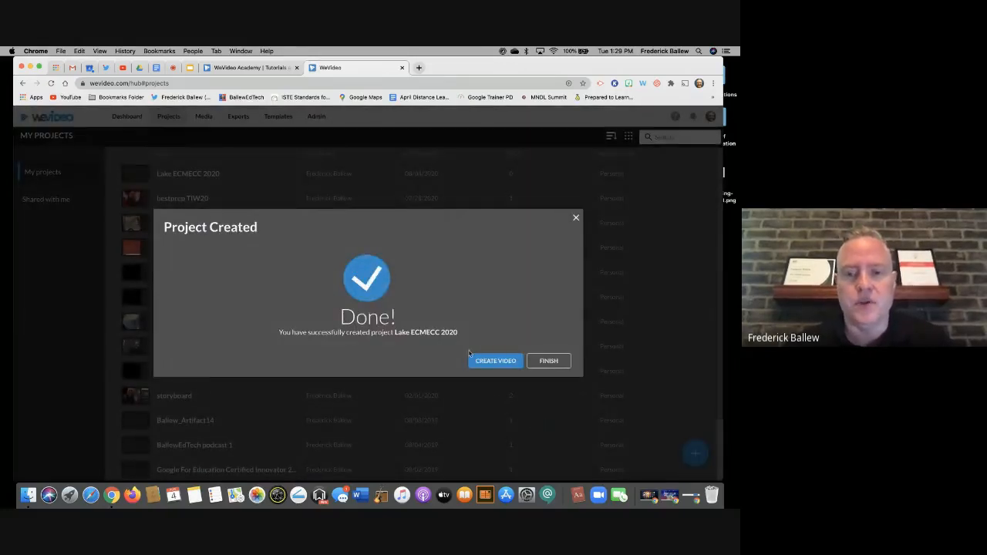
left_click(494, 361)
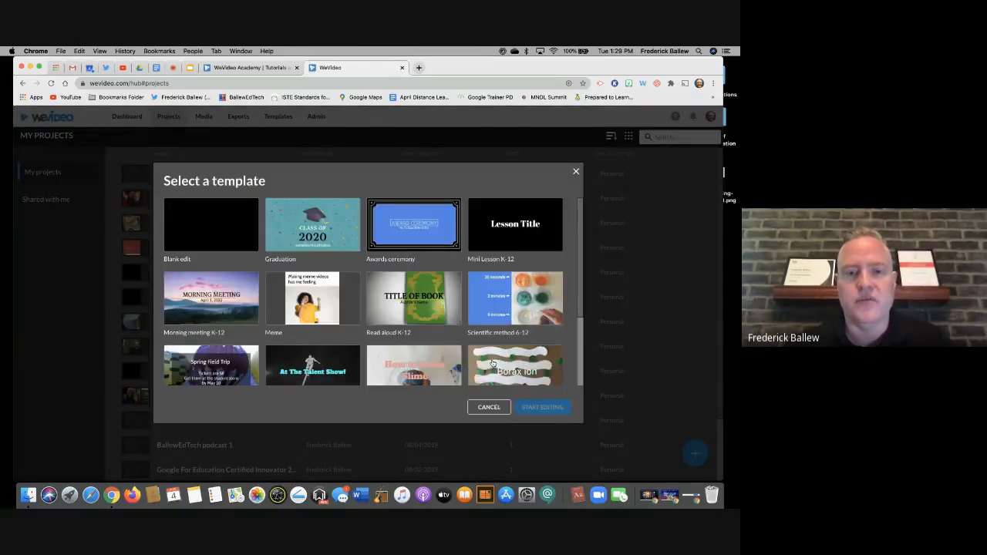
scroll(339, 231, "down", 3)
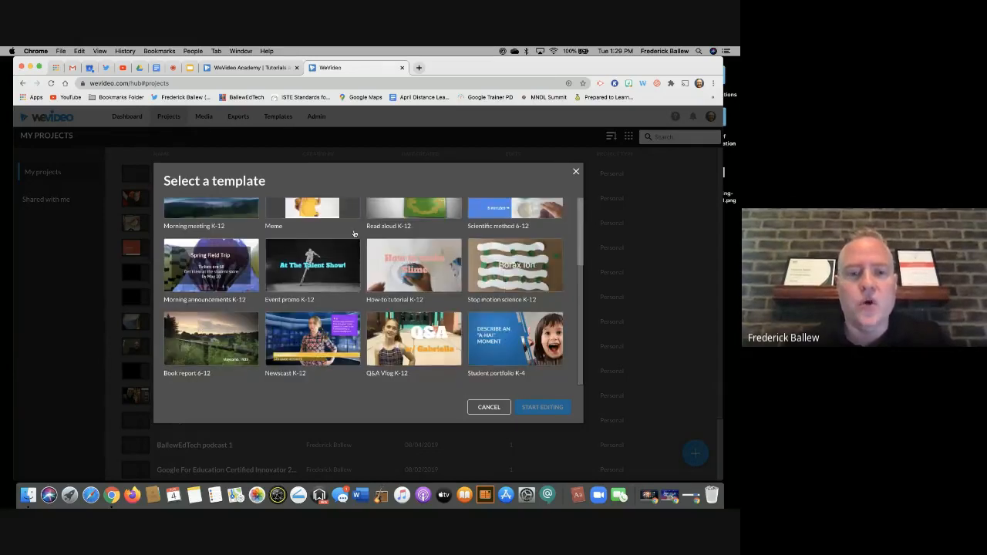
scroll(354, 233, "up", 3)
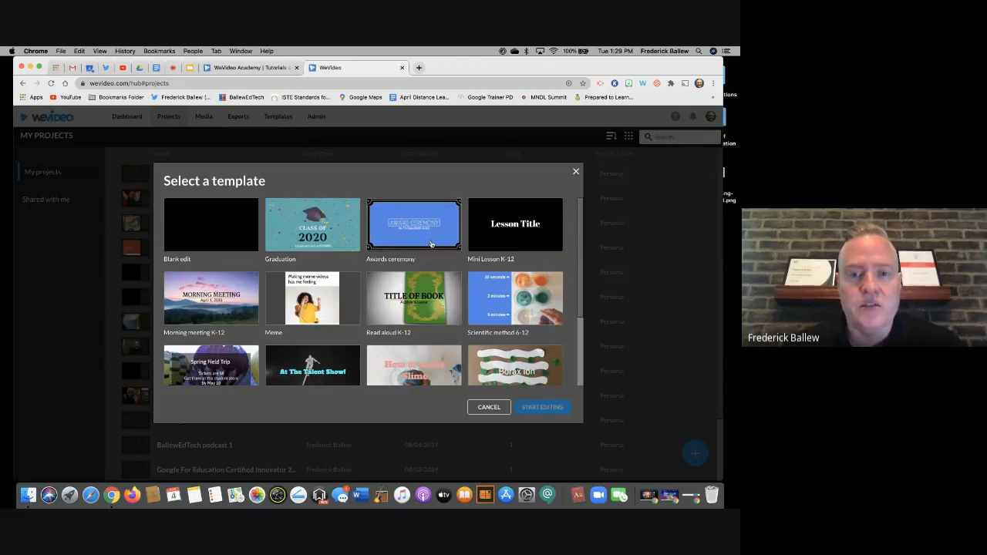
scroll(407, 240, "down", 2)
scroll(407, 245, "up", 2)
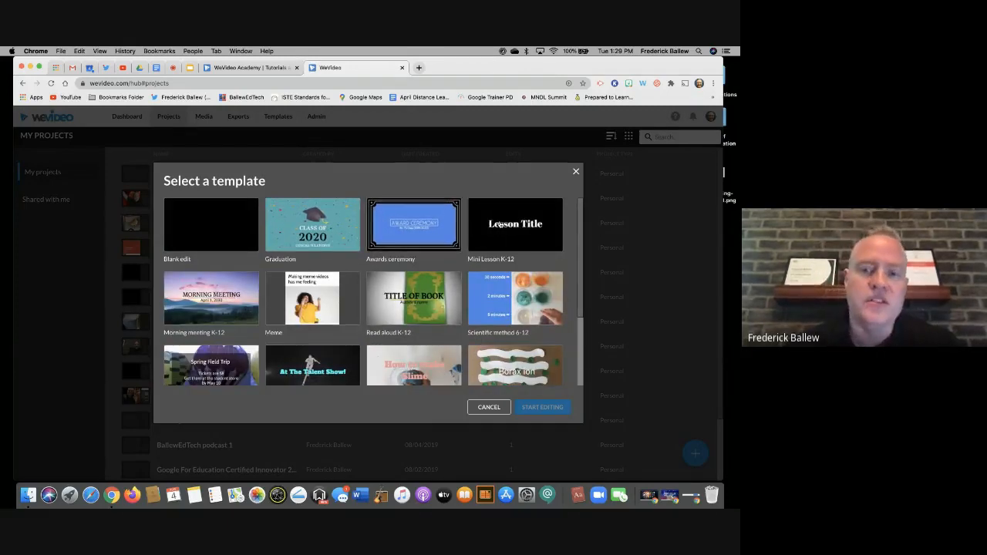
scroll(501, 224, "down", 1)
scroll(500, 223, "down", 2)
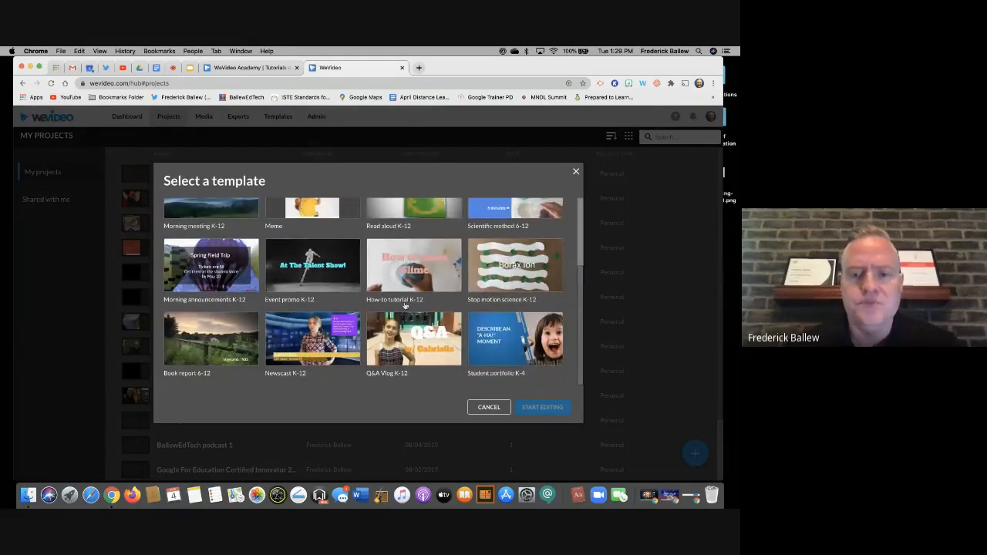
scroll(231, 254, "up", 3)
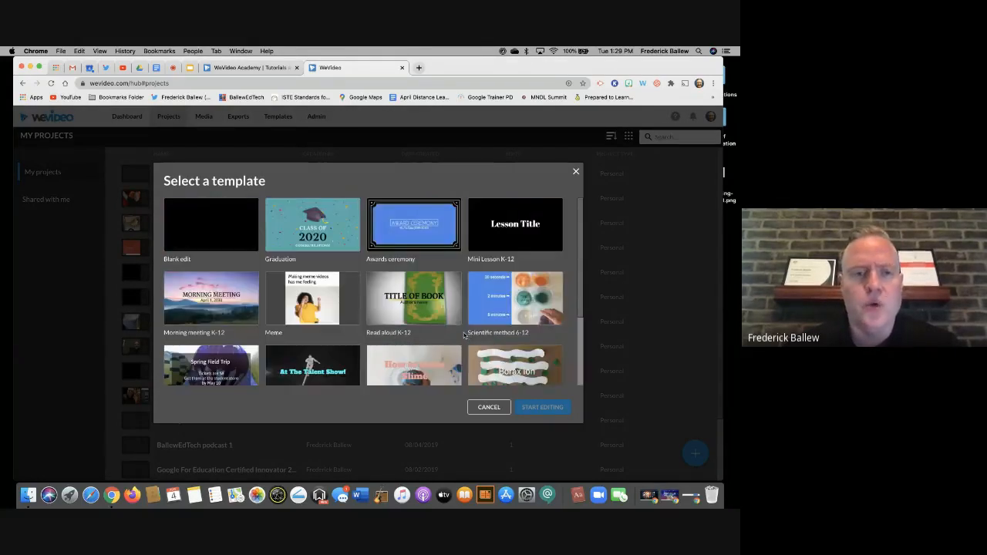
left_click(211, 224)
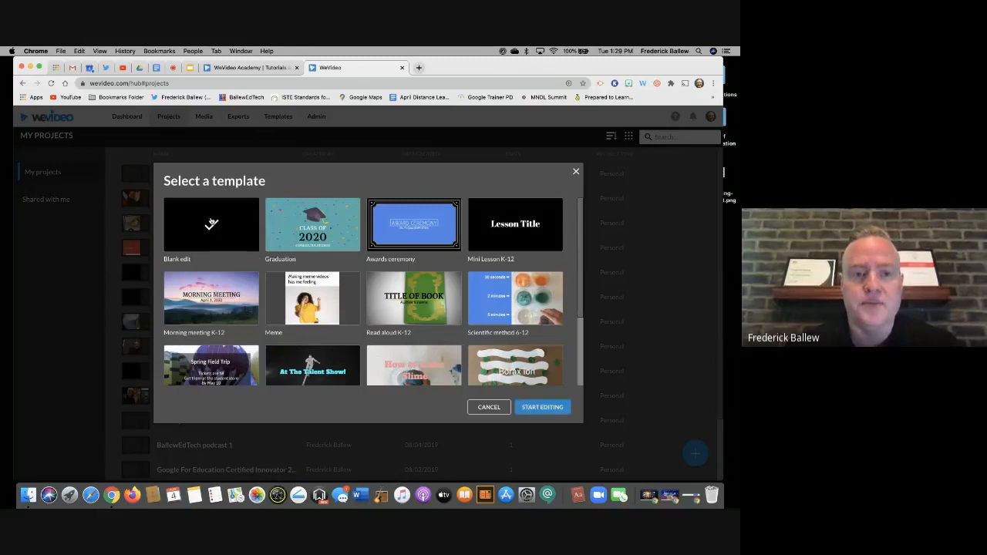
left_click(538, 407)
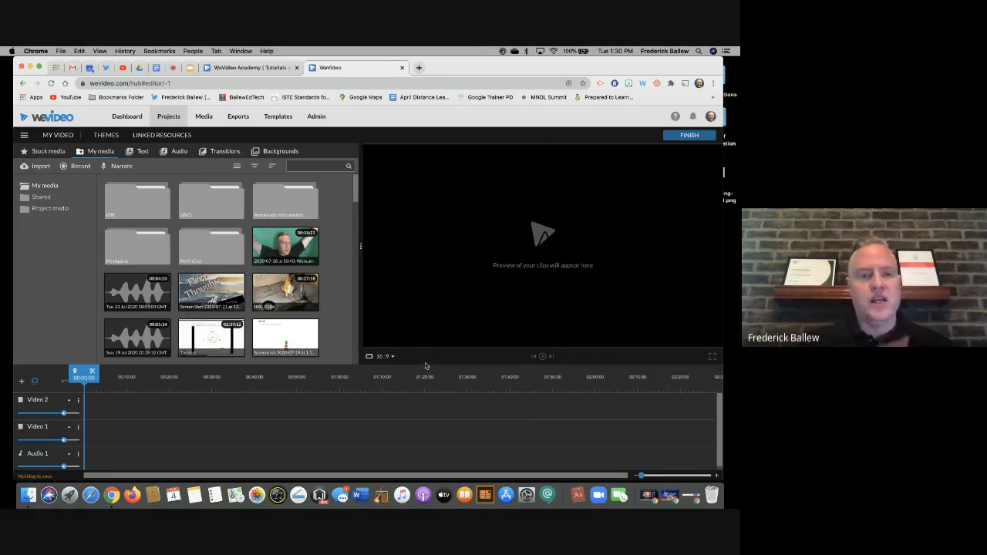
- Switch the video editor to Storyboard mode
left_click(25, 136)
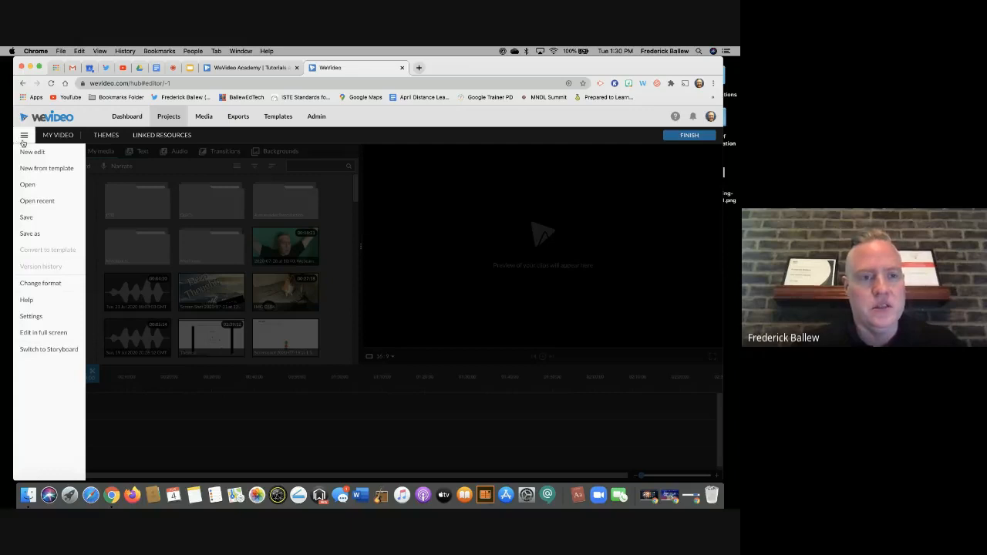
left_click(33, 348)
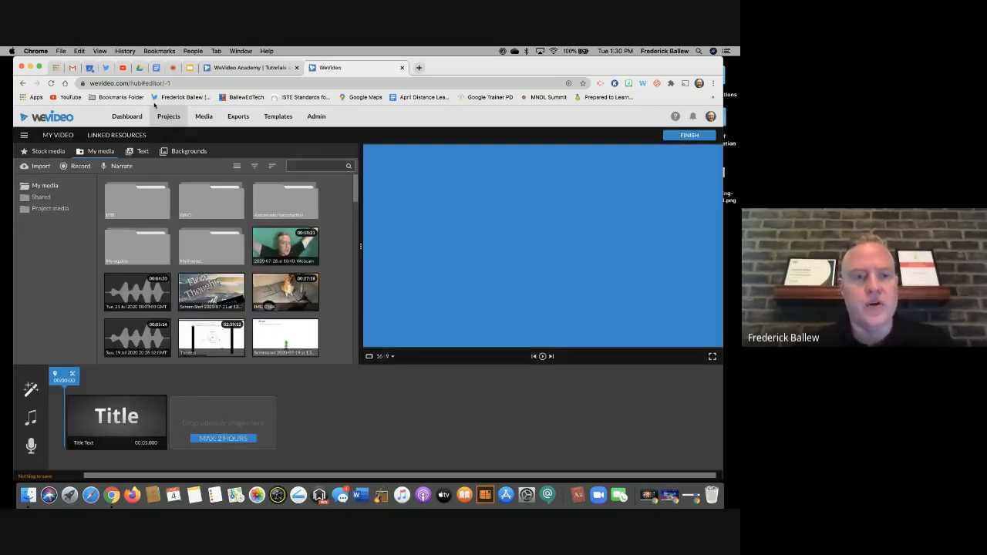
left_click(76, 169)
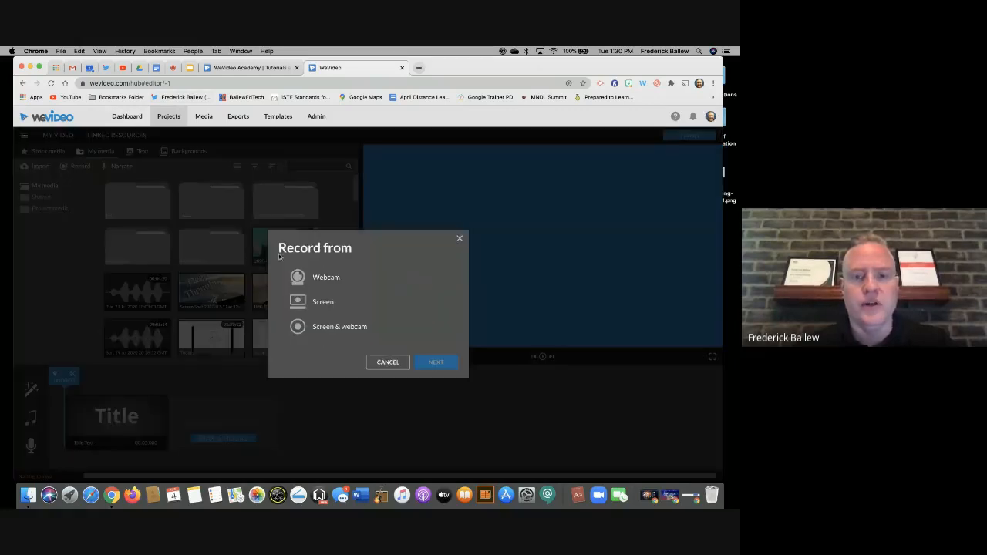
left_click(312, 283)
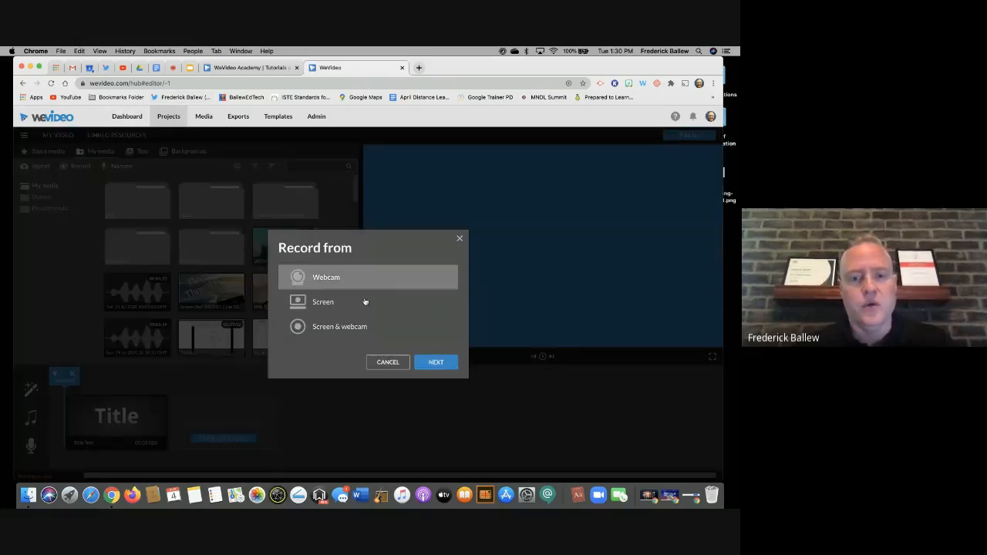
left_click(434, 362)
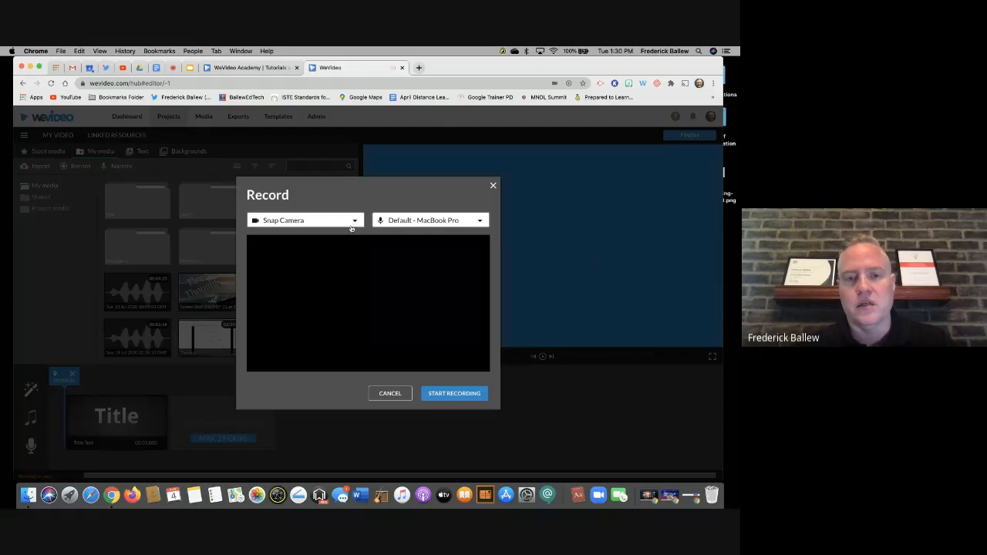
left_click(351, 222)
left_click(331, 253)
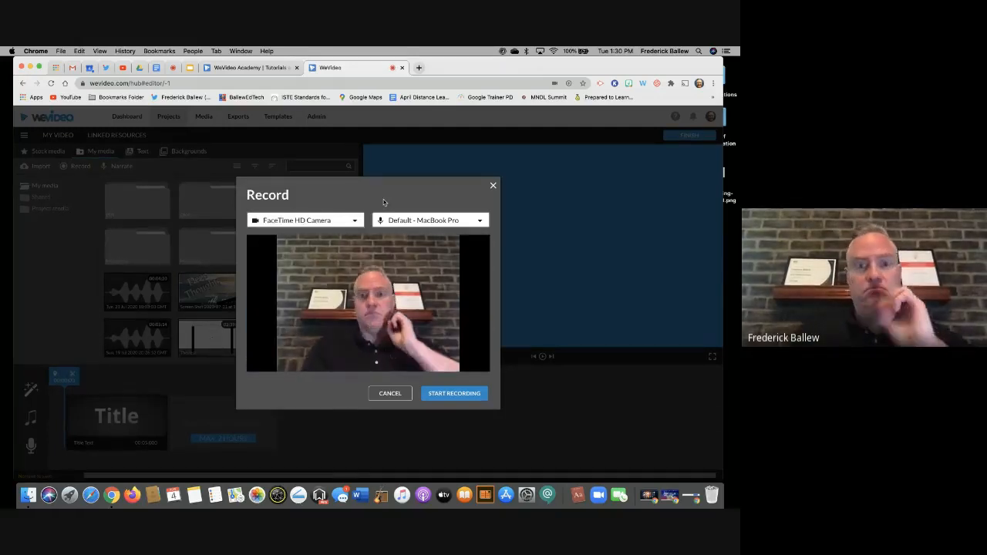
left_click(389, 394)
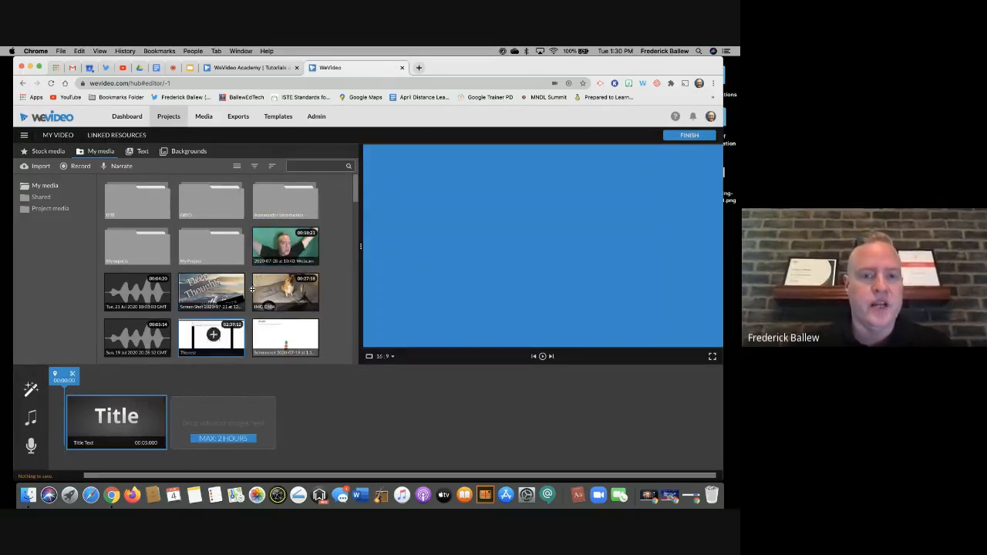
- Preview the 2020-07-28 webcam clip from the media library and switch the editor back to Timeline mode
mouse_move(298, 251)
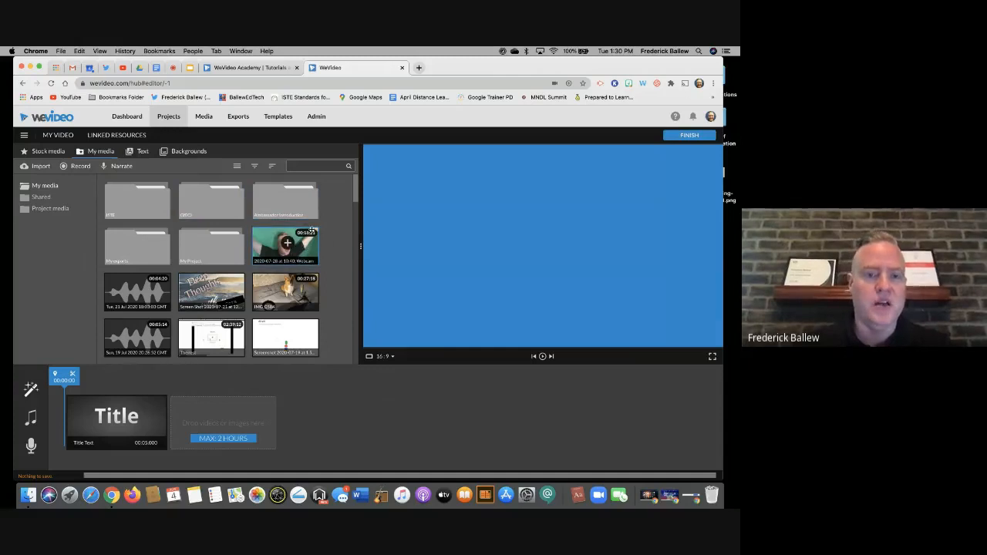
left_click(300, 238)
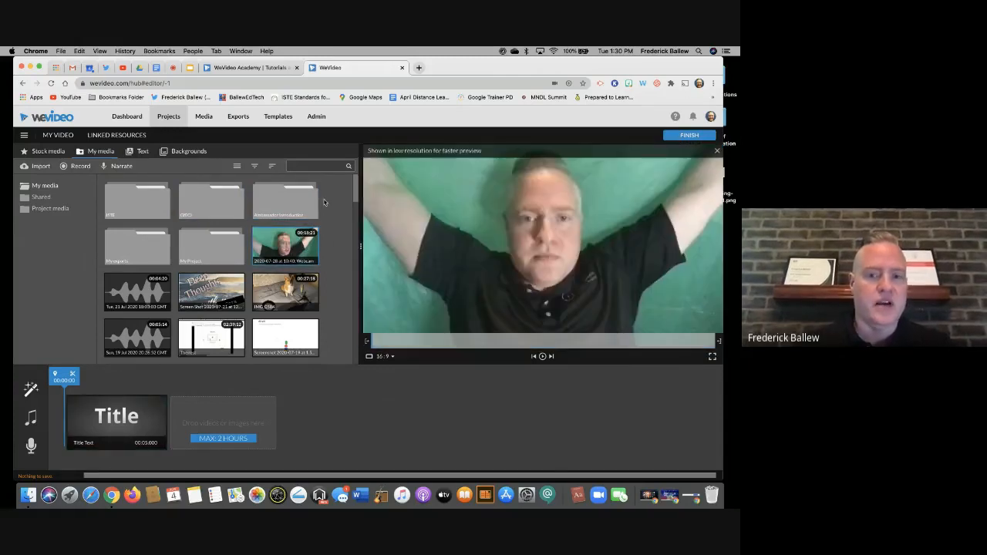
left_click(24, 135)
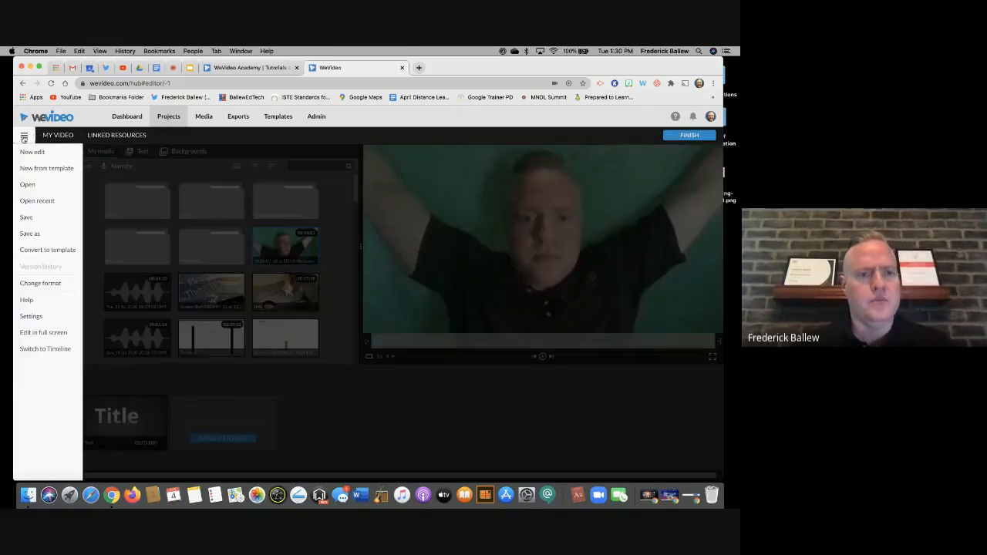
left_click(40, 347)
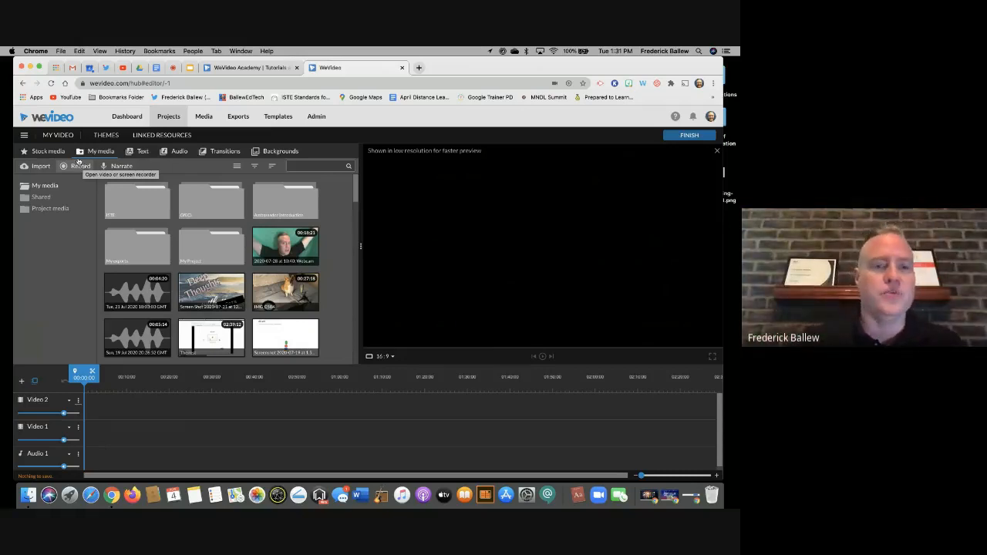
- Set up a new webcam recording with the FaceTime HD Camera (Built-in) as the video source
left_click(66, 168)
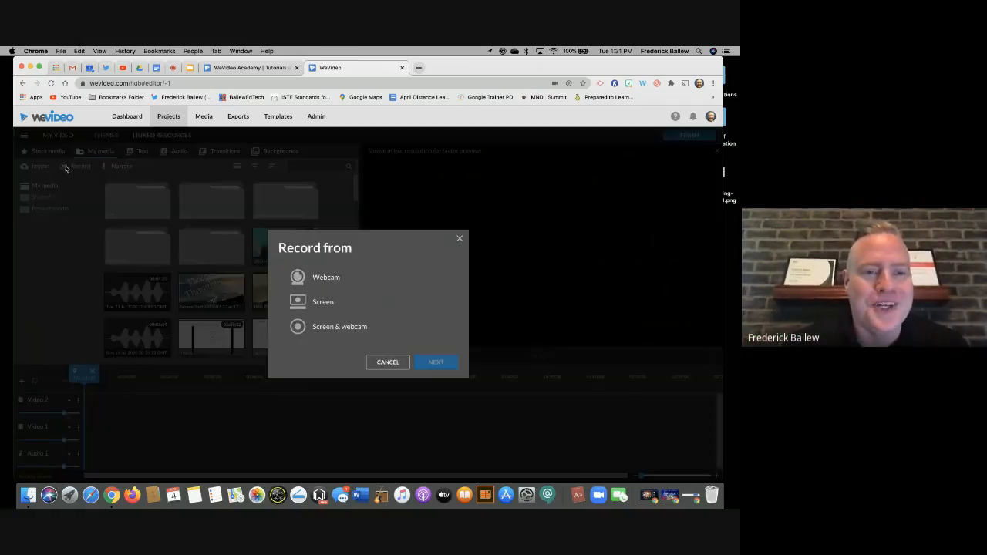
left_click(311, 285)
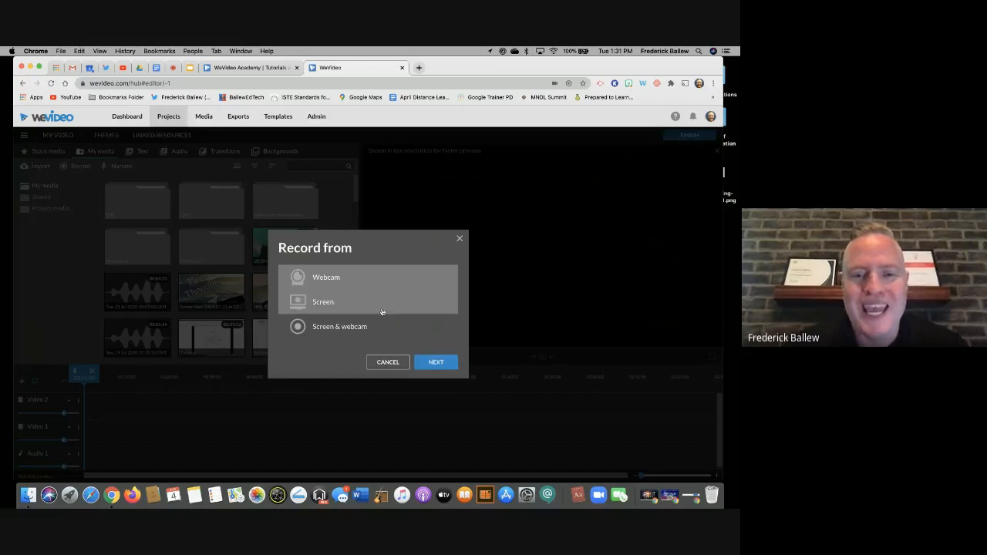
left_click(435, 362)
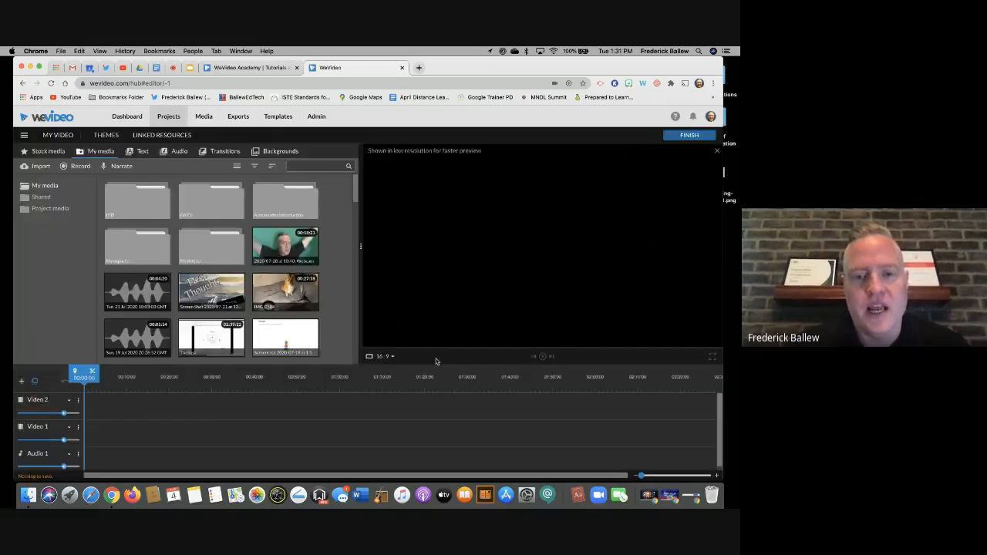
left_click(353, 221)
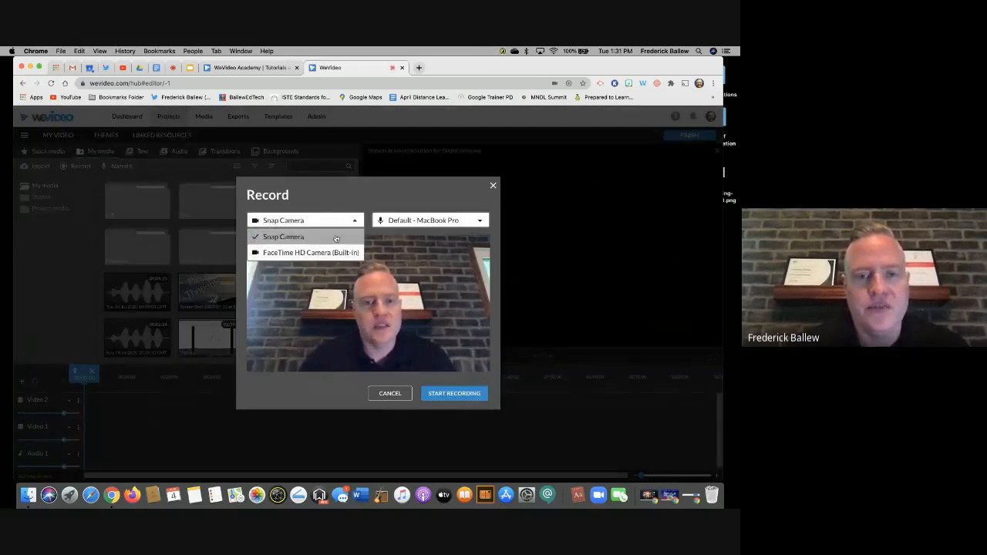
left_click(330, 252)
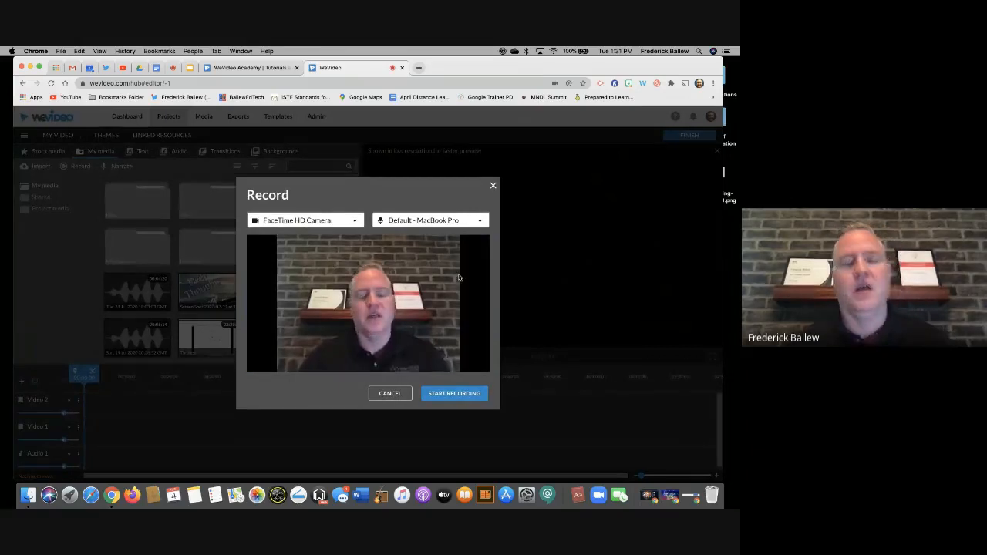
- Record and save a webcam clip of about 31 seconds in front of the green screen, and move it to the Video 2 track
left_click(465, 397)
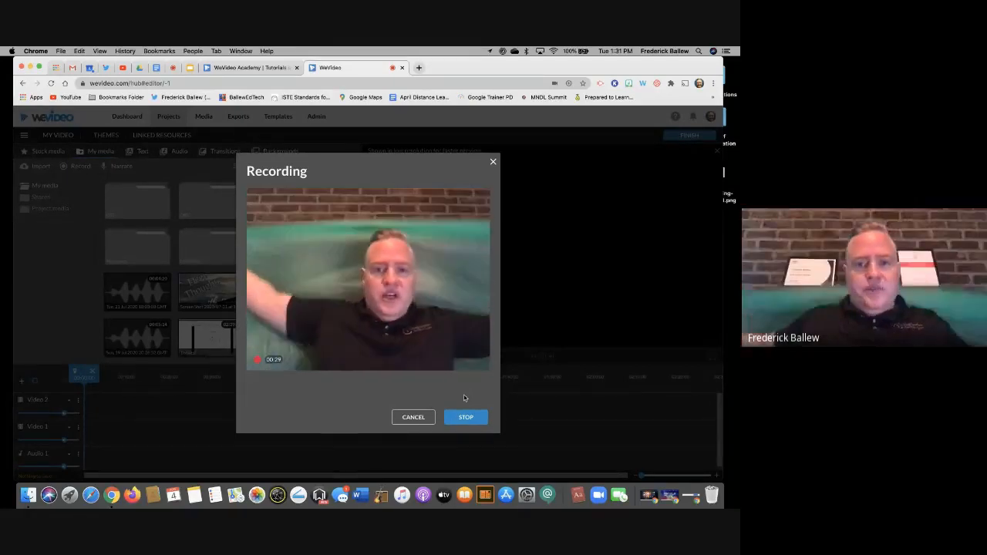
left_click(458, 417)
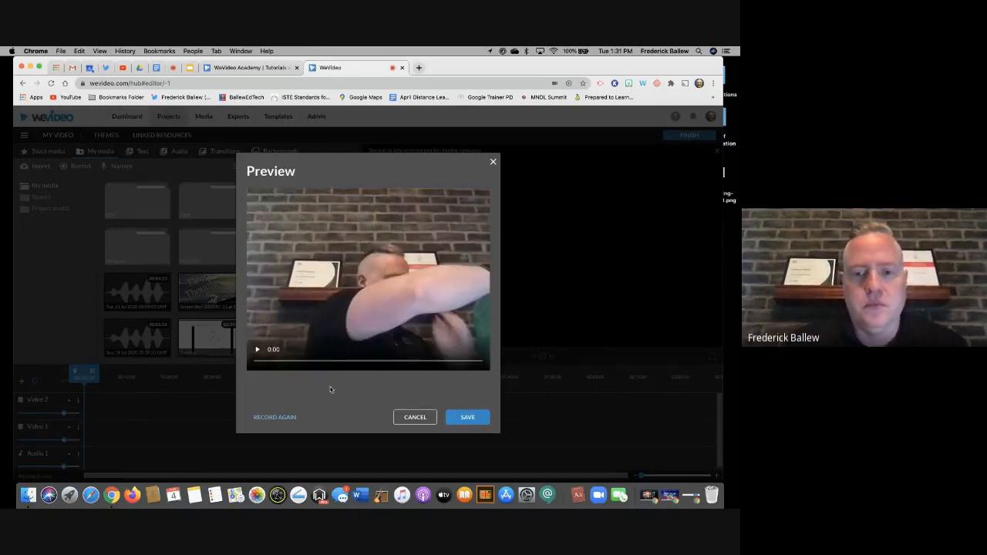
left_click(468, 417)
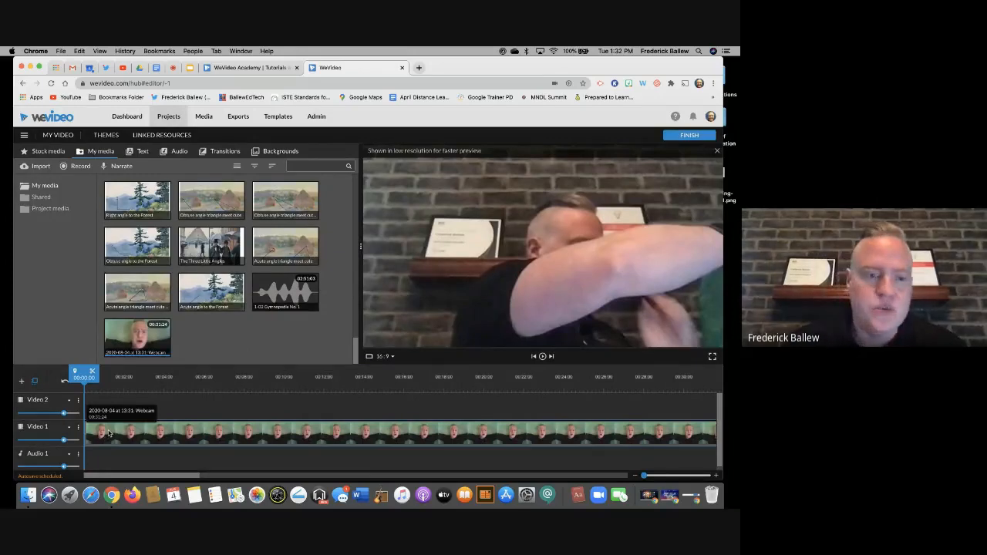
left_click_drag(110, 433, 109, 408)
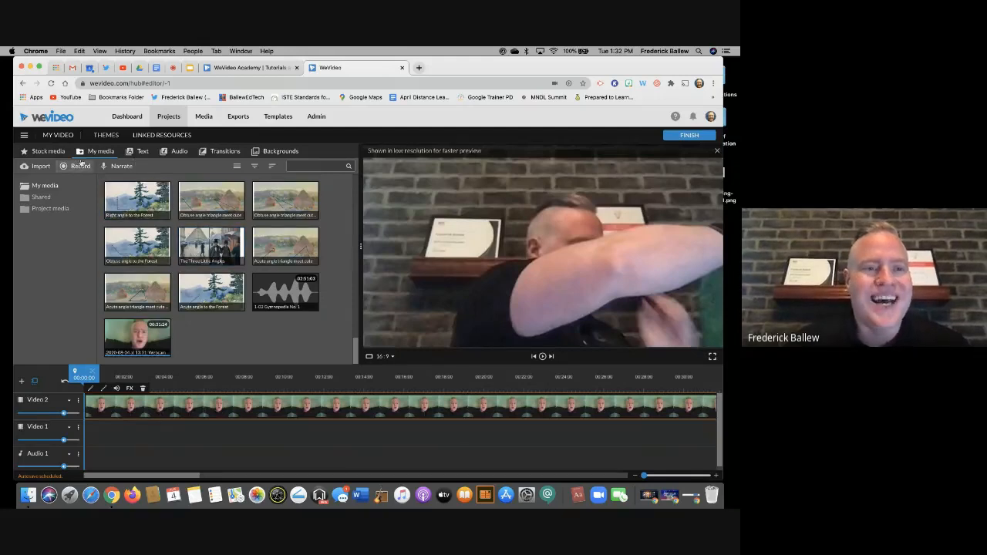
- Search the stock media for popcorn and place the 11 Bowls Filled With Popcorn clip at the start of the Video 1 track
left_click(36, 158)
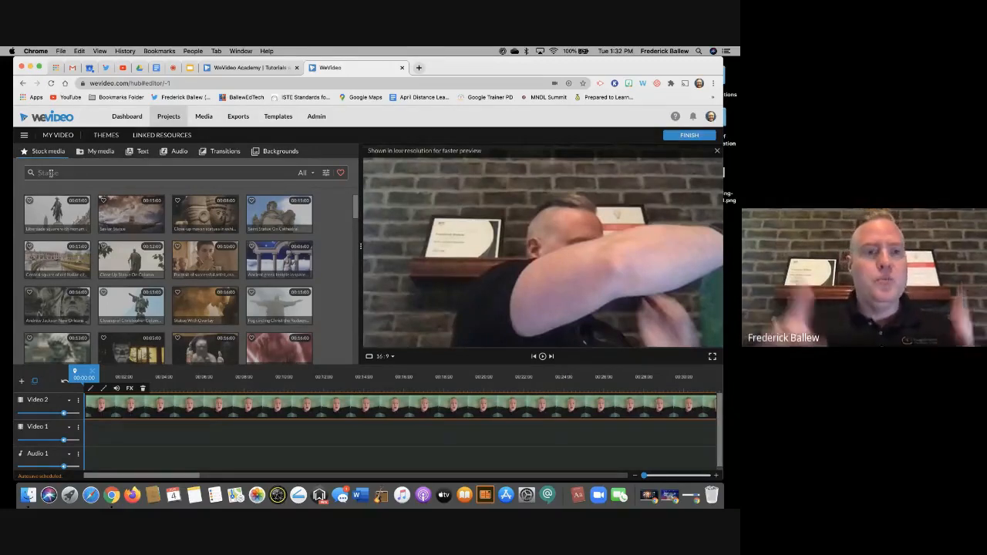
left_click(51, 172)
type("popcorn")
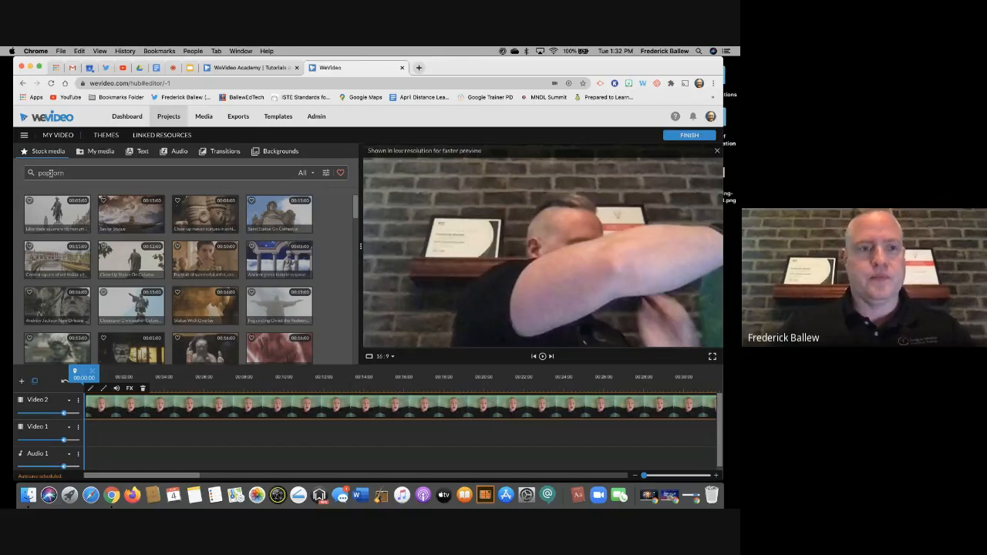
key("Return")
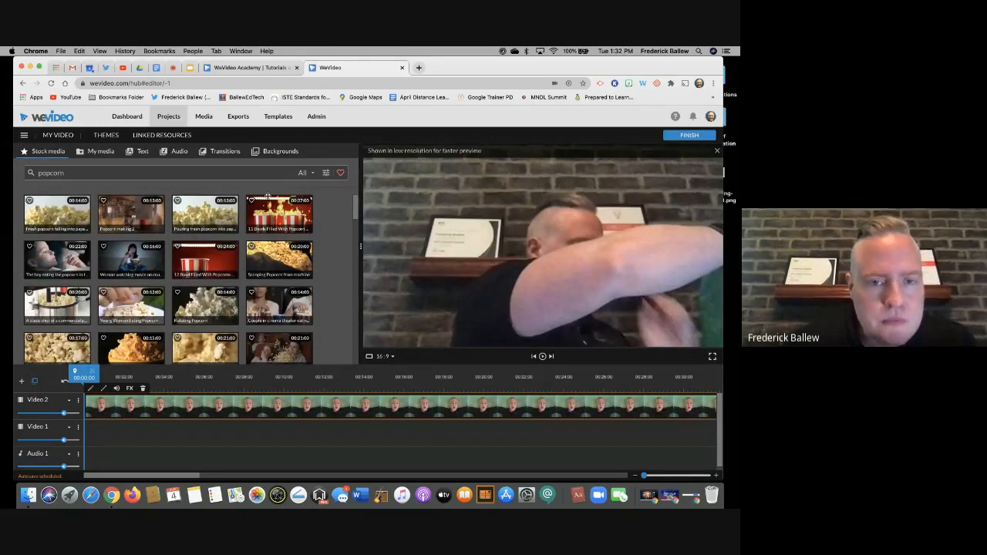
left_click_drag(268, 196, 89, 424)
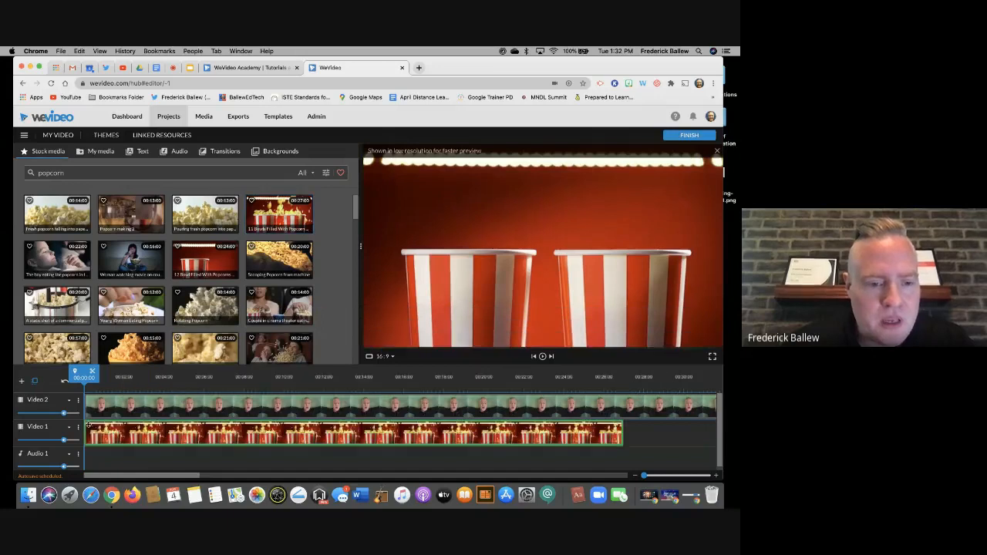
- Search the stock media for butterfly and add the Butterfly Folding Wings clip directly after the popcorn clip on Video 1
scroll(391, 436, "right", 4)
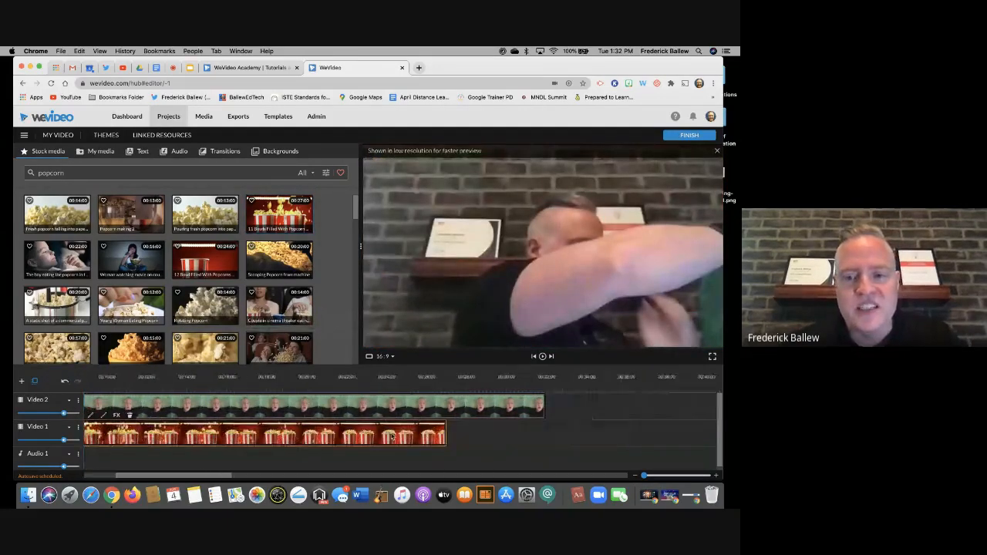
scroll(391, 436, "right", 1)
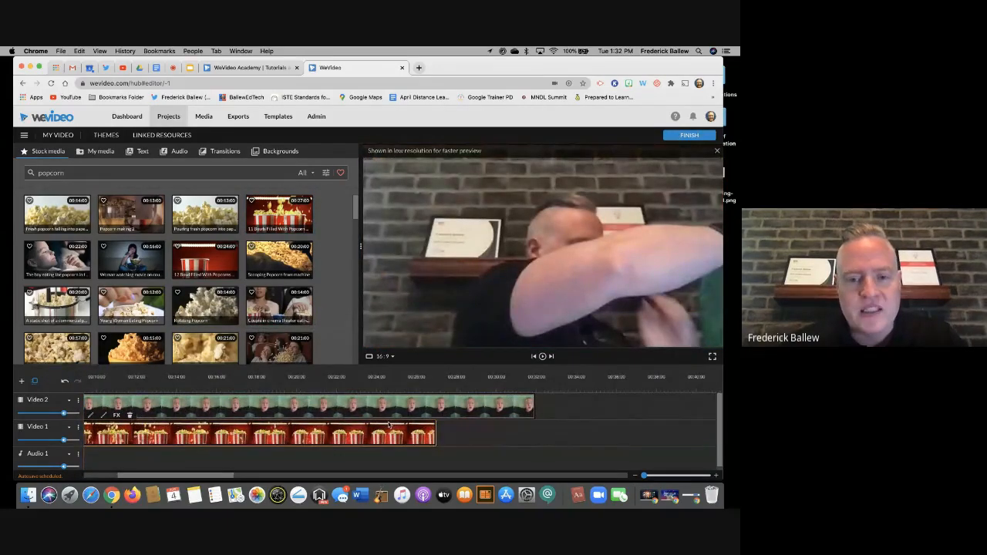
left_click(71, 175)
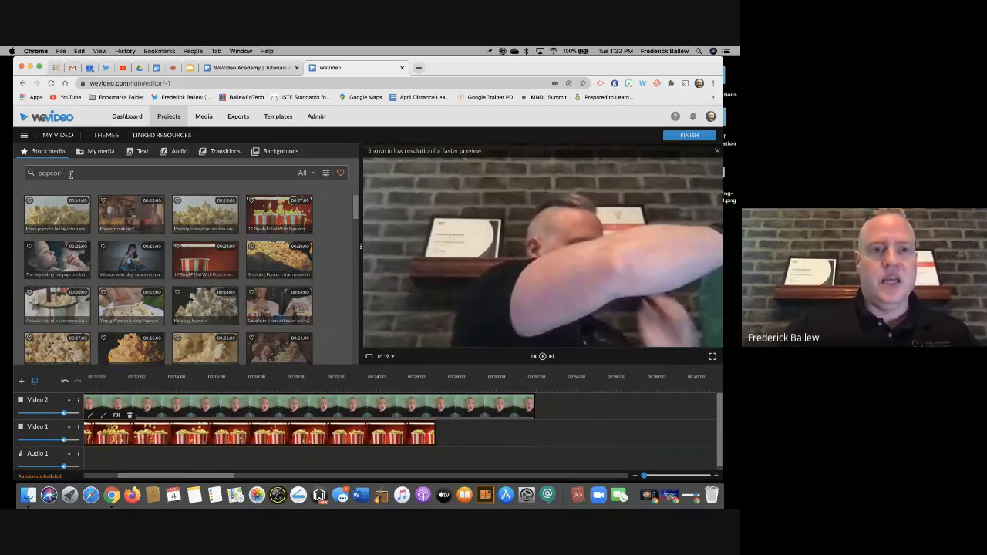
key("BackSpace")
key("BackSpace")
key("BackSpace")
key("BackSpace")
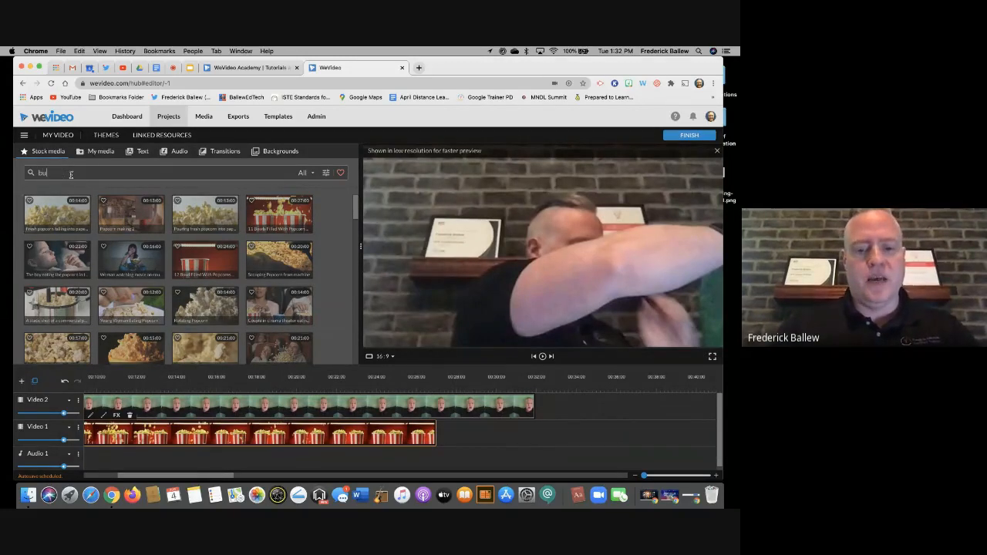
type("butter")
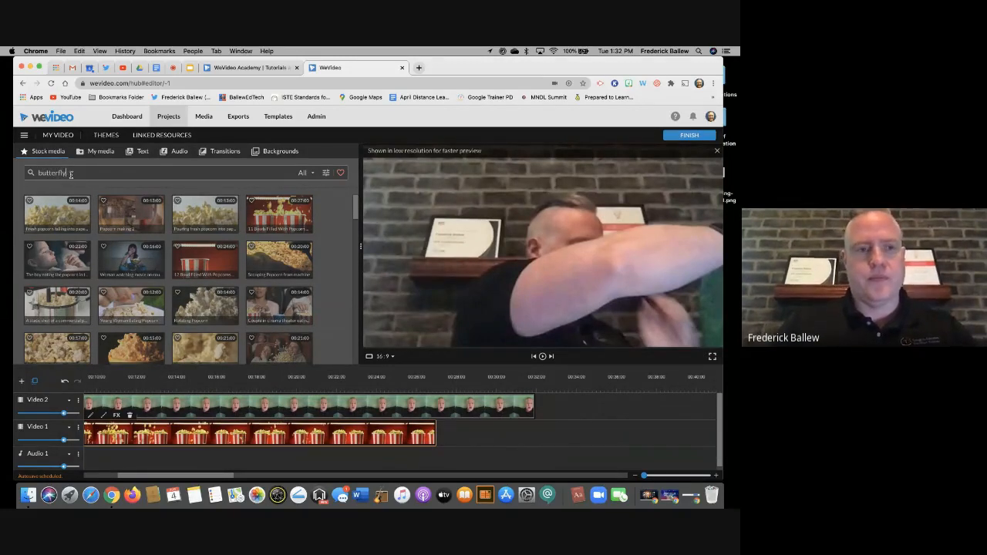
type("fly")
key("Return")
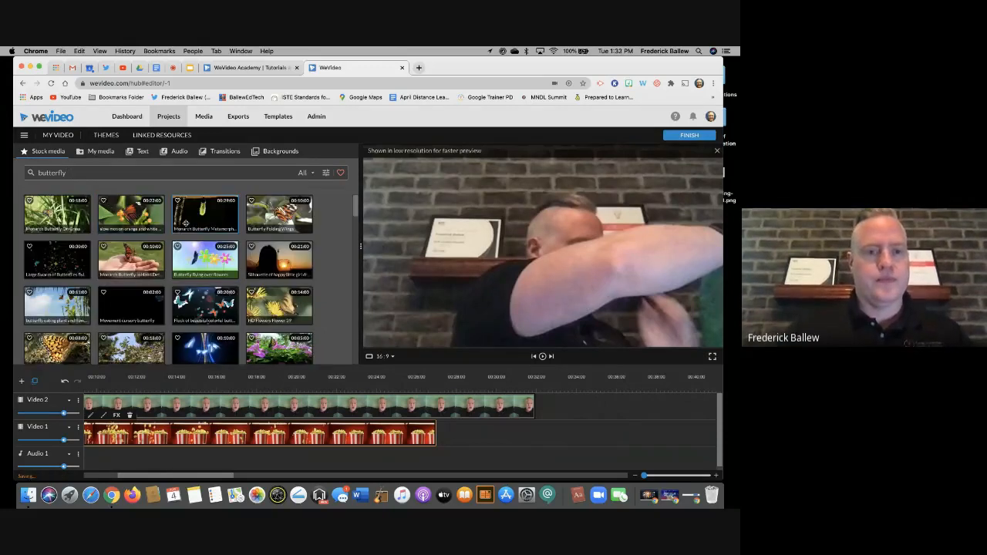
left_click(290, 219)
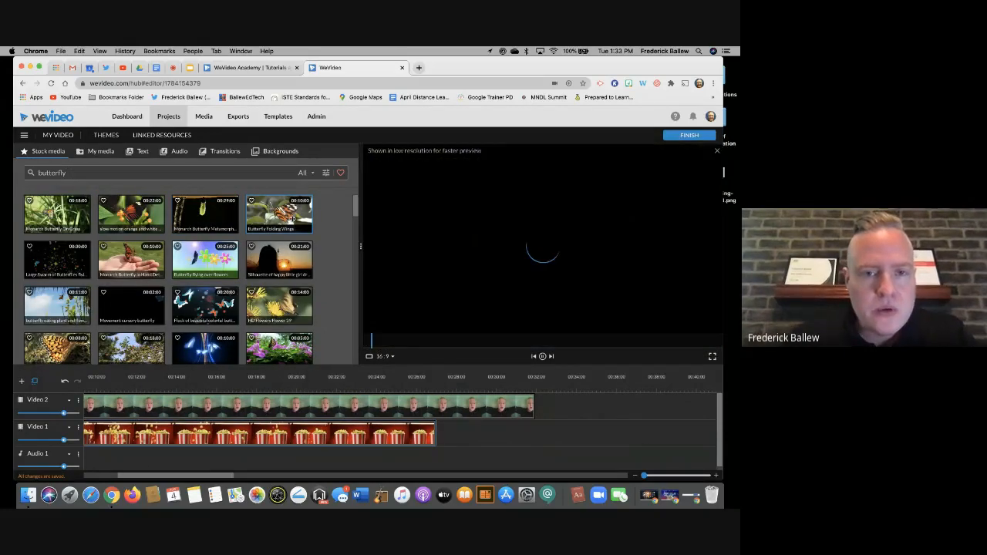
left_click_drag(290, 218, 451, 434)
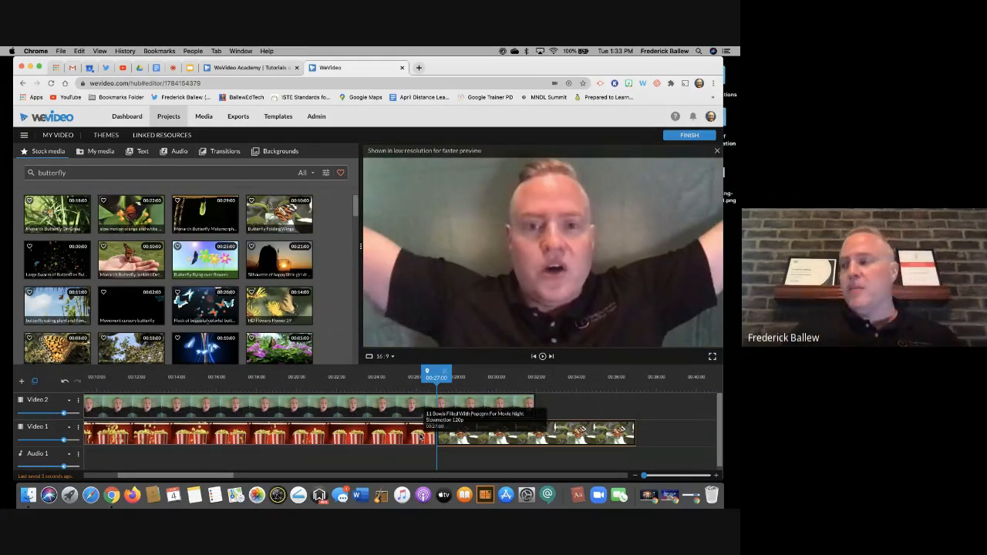
- Align the butterfly clip's end with the webcam clip's end, and trim the popcorn clip to meet the butterfly clip at 00:21:19
left_click(351, 438)
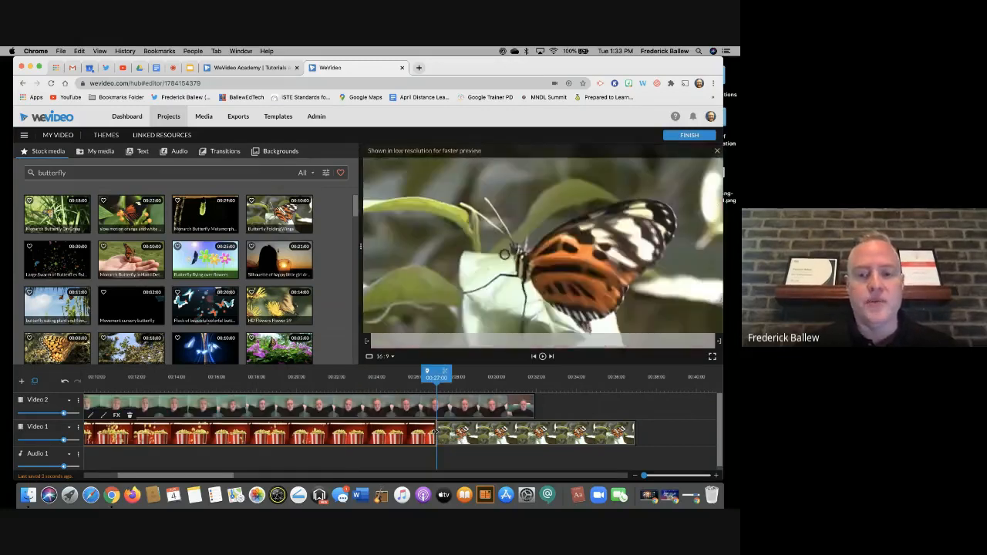
left_click_drag(435, 434, 157, 425)
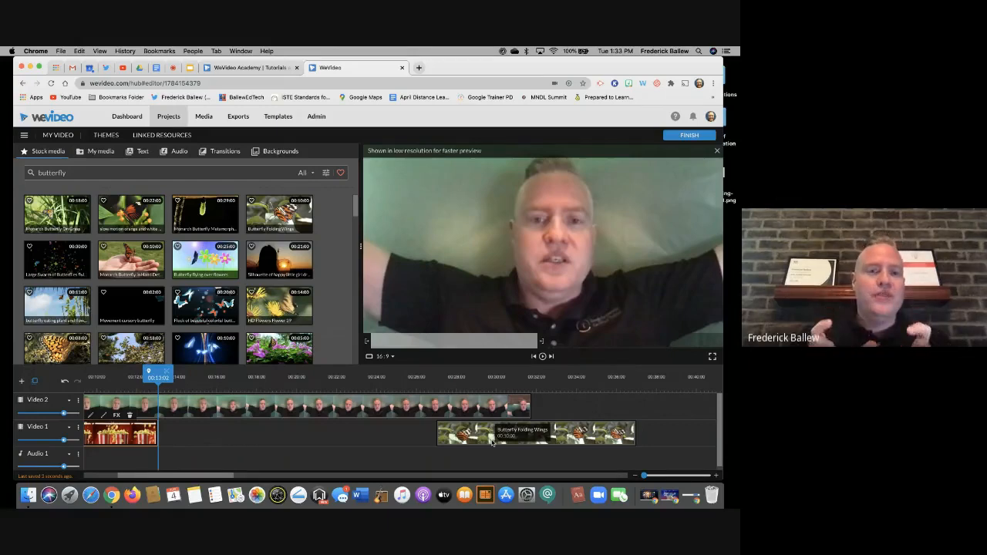
left_click_drag(586, 429, 473, 429)
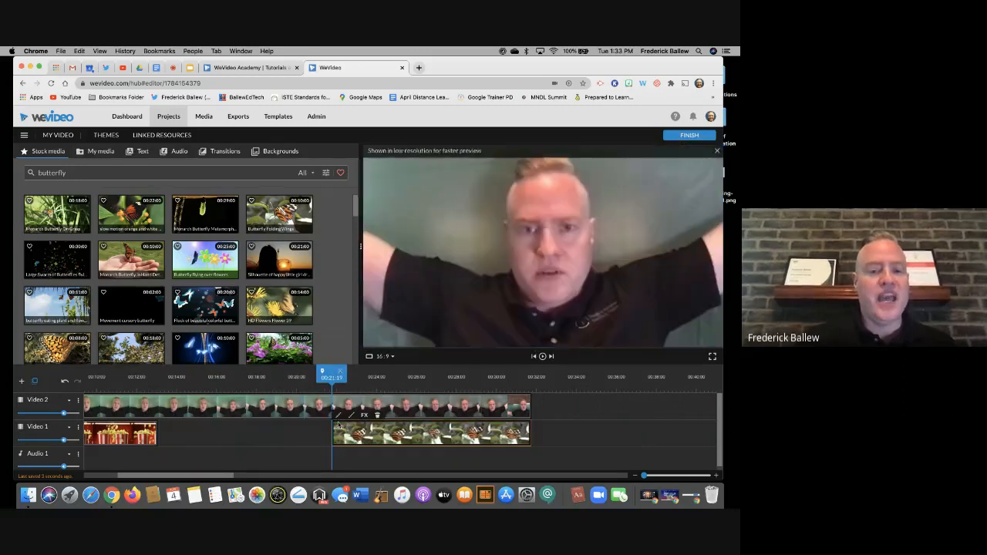
left_click(139, 435)
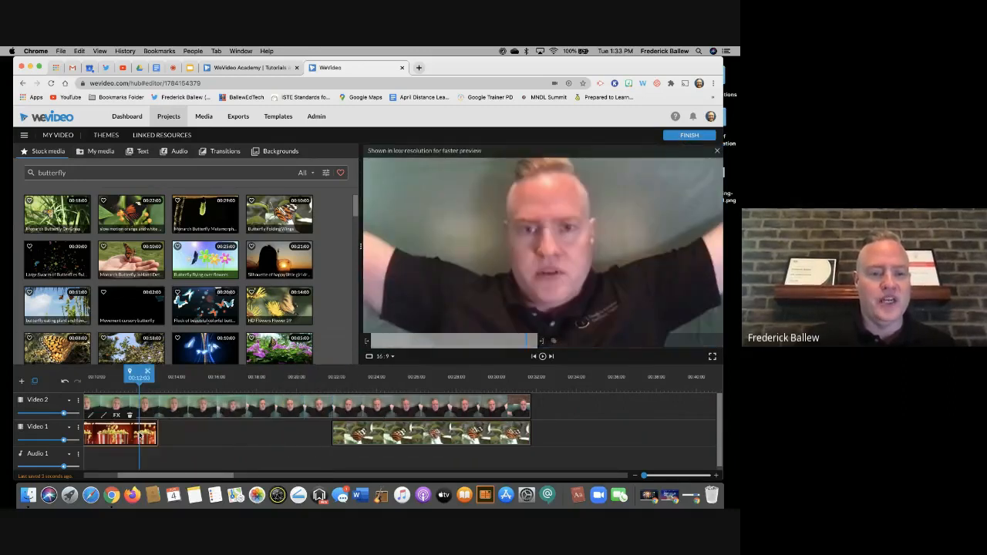
left_click_drag(155, 435, 331, 439)
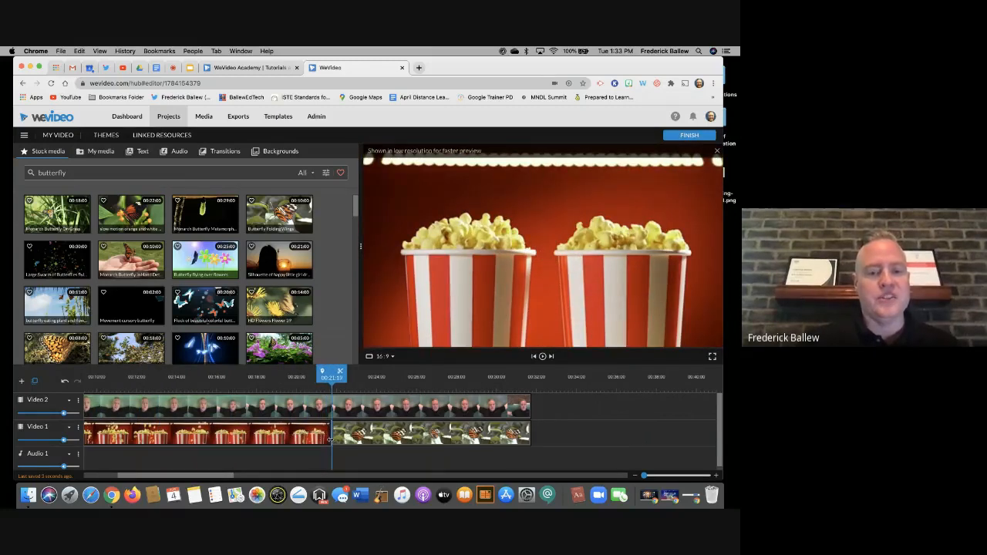
scroll(243, 447, "left", 3)
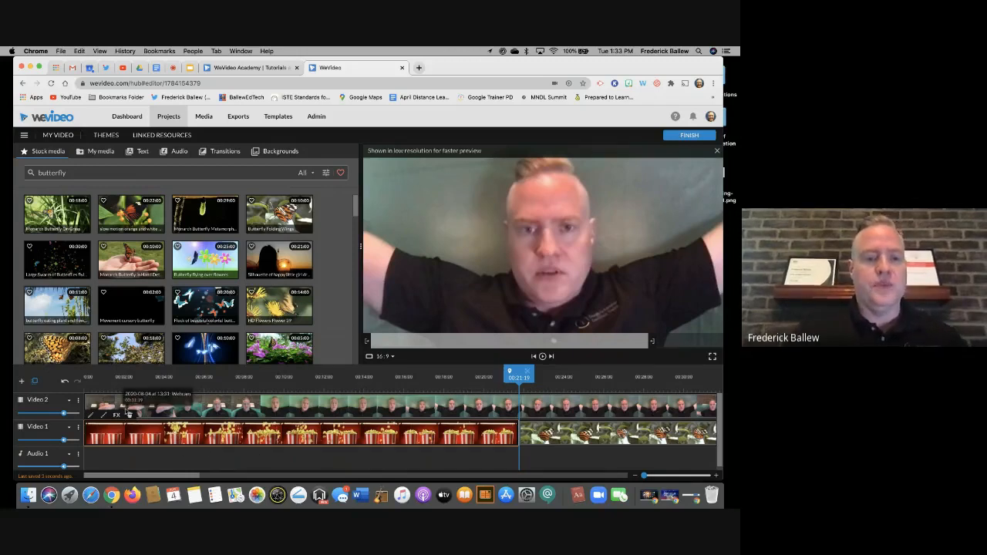
double_click(194, 408)
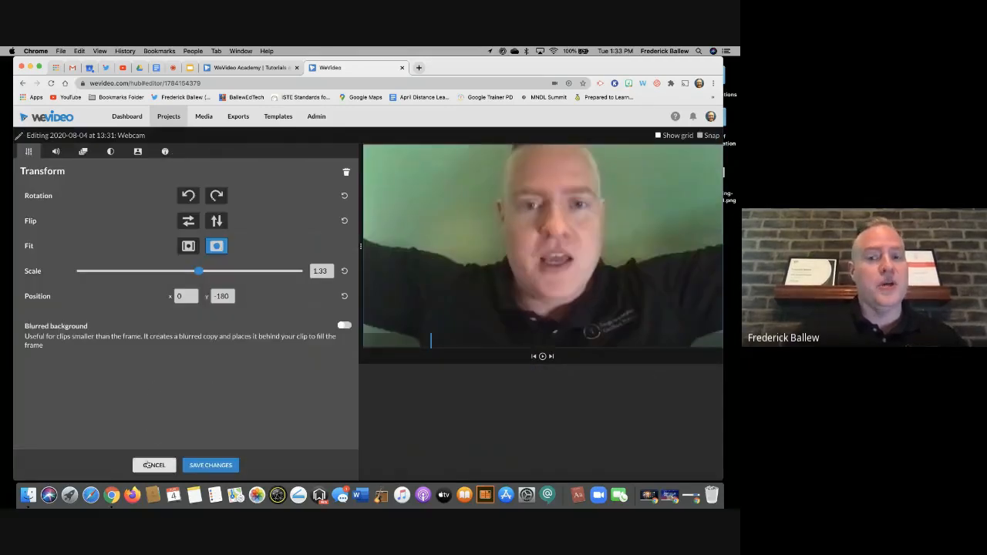
left_click(148, 465)
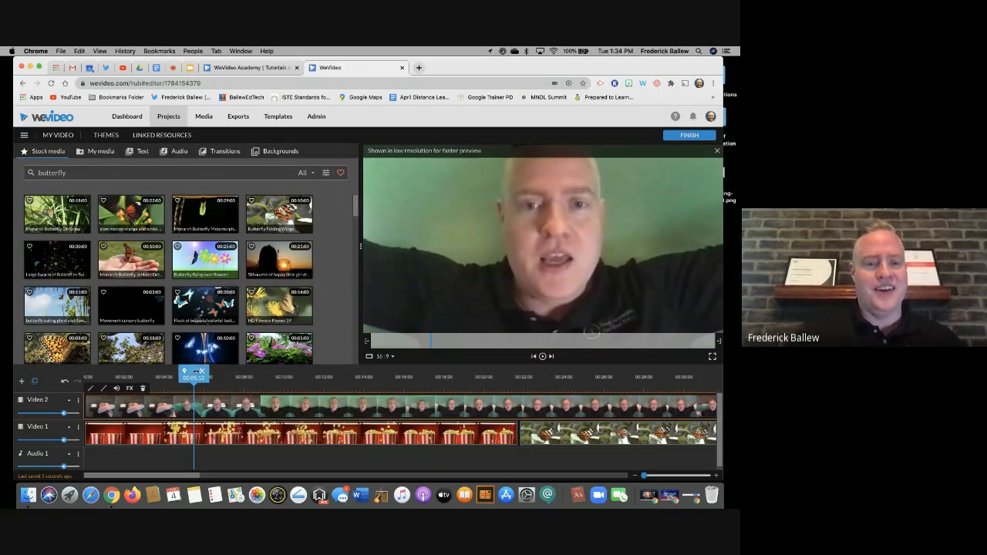
- Key out the green background colour 6c8368 from the webcam clip, sampled about nine seconds in, and save the changes
left_click_drag(194, 373, 272, 373)
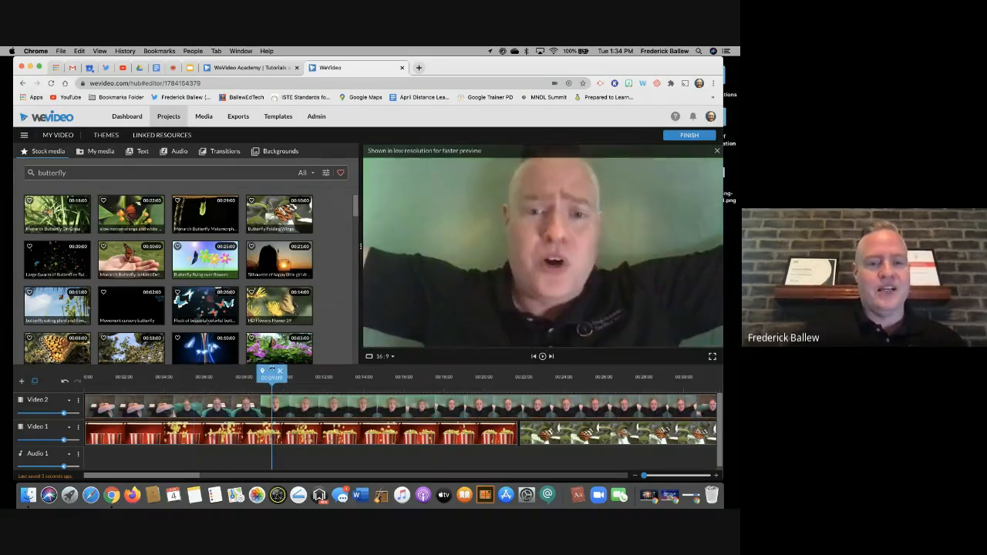
double_click(279, 405)
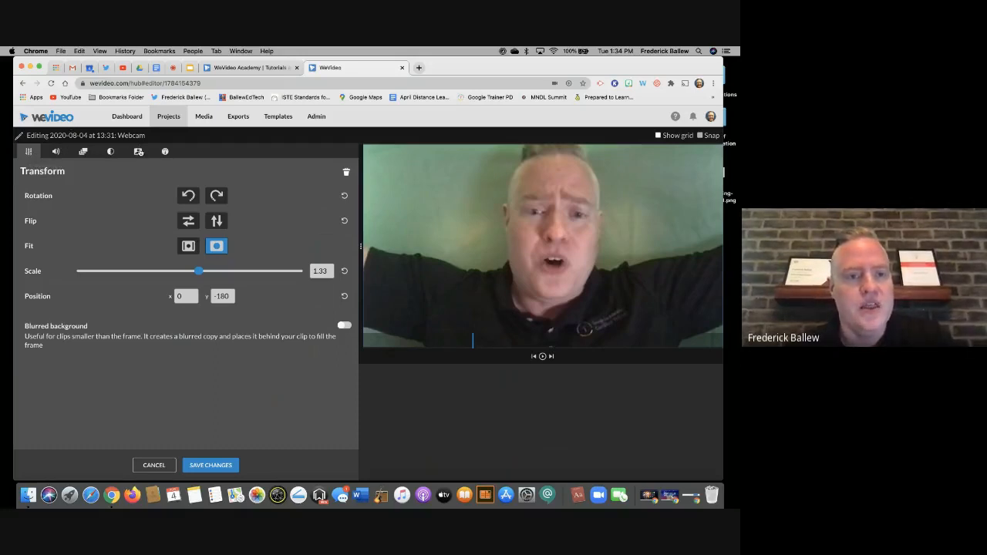
left_click(139, 151)
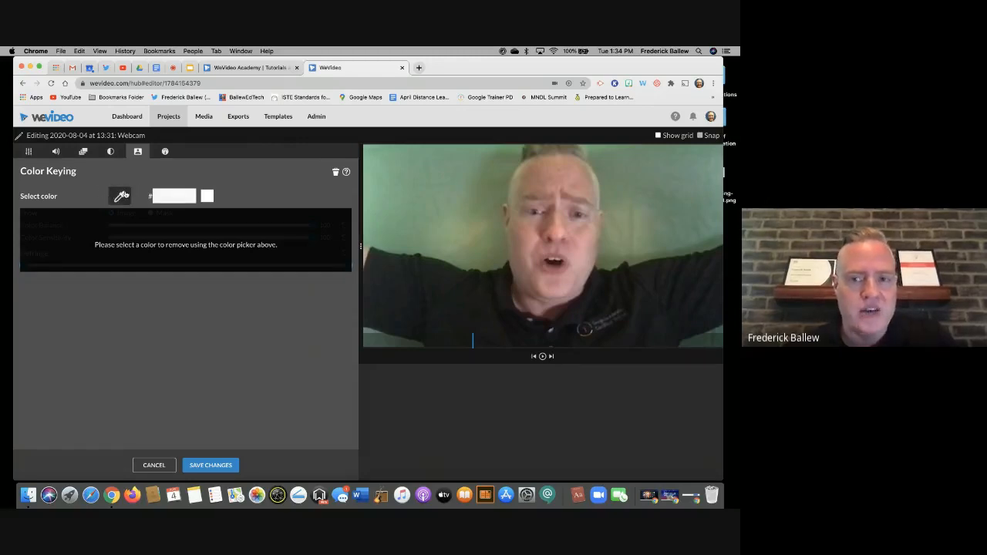
left_click(128, 193)
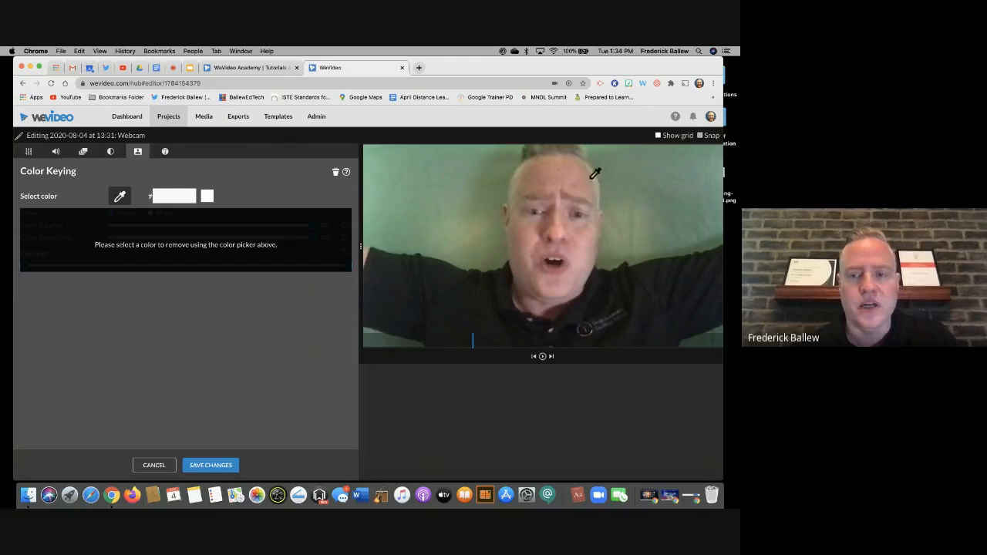
left_click(628, 186)
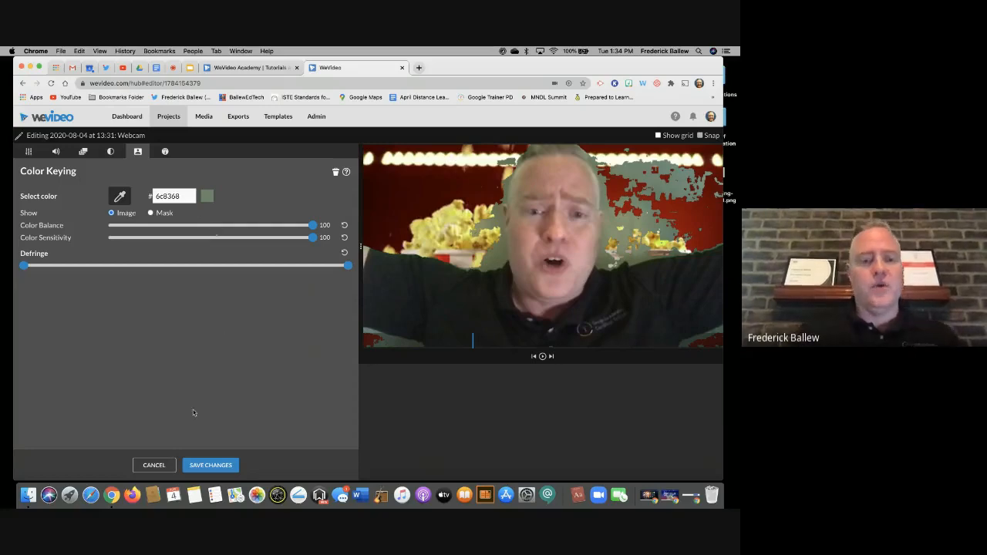
left_click(206, 465)
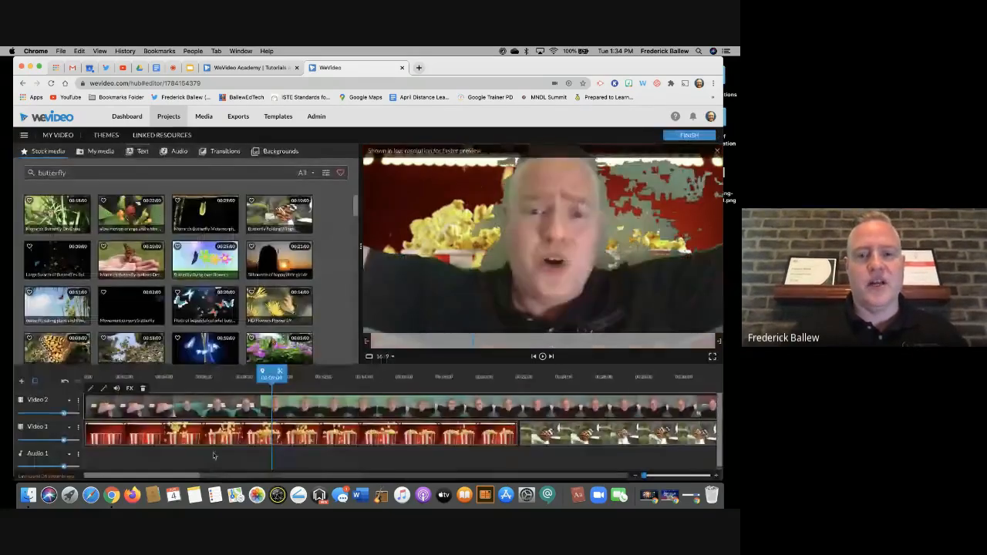
- Play the project from the start to just past the cut to the butterfly clip to check the webcam keying
left_click_drag(272, 372, 84, 372)
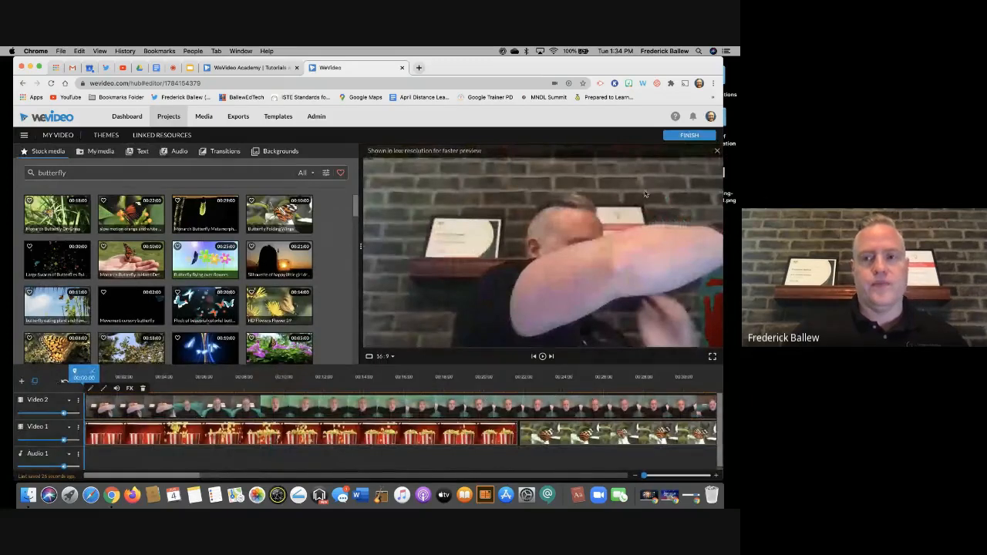
left_click(543, 356)
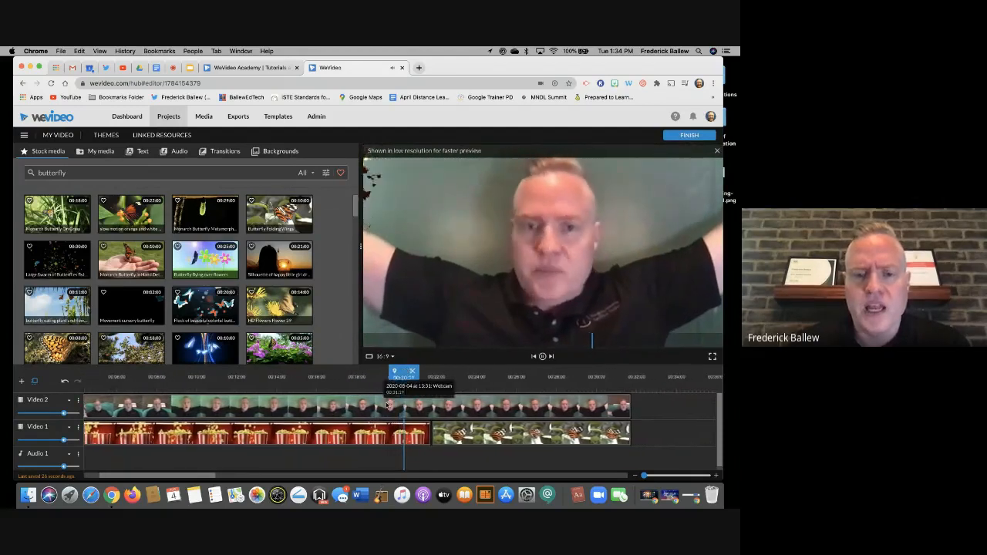
left_click(542, 356)
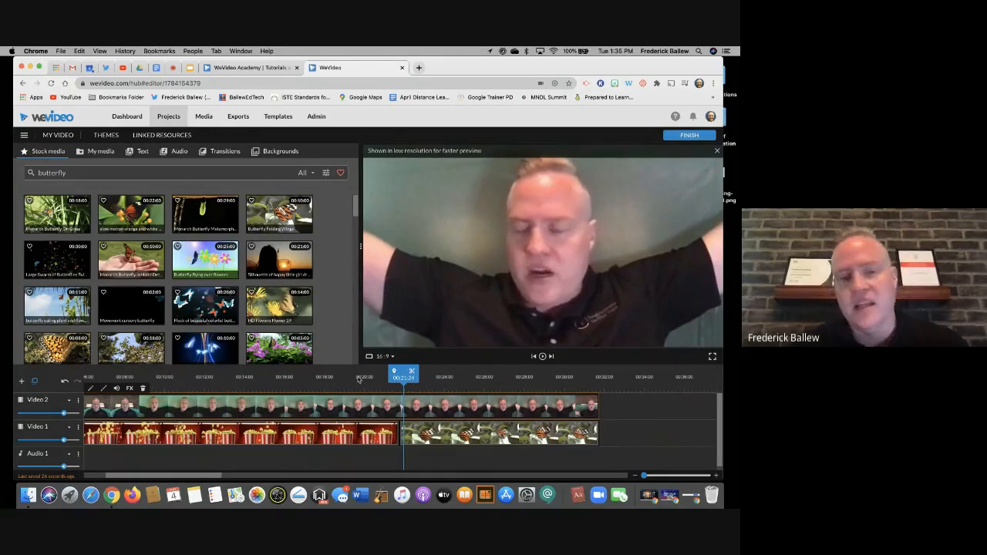
double_click(357, 404)
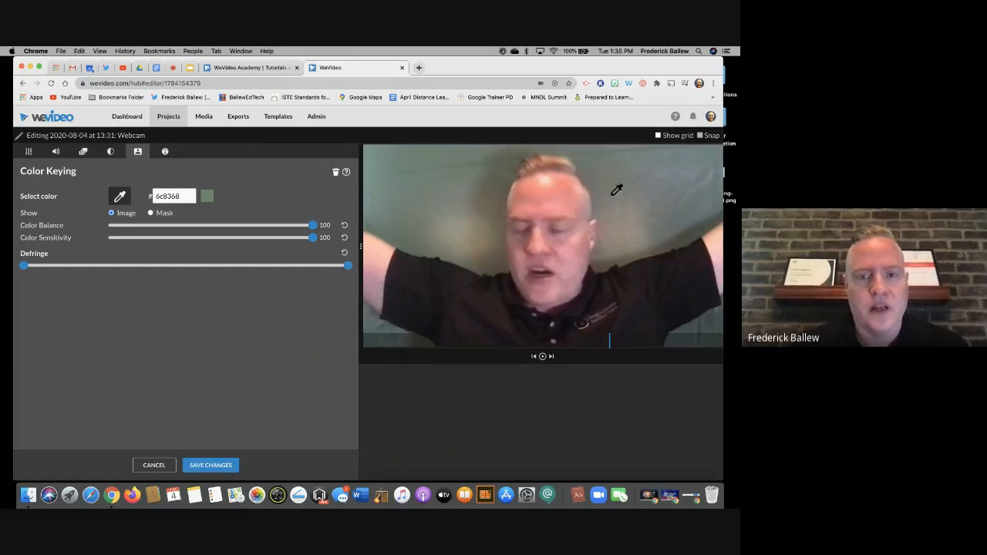
left_click(636, 201)
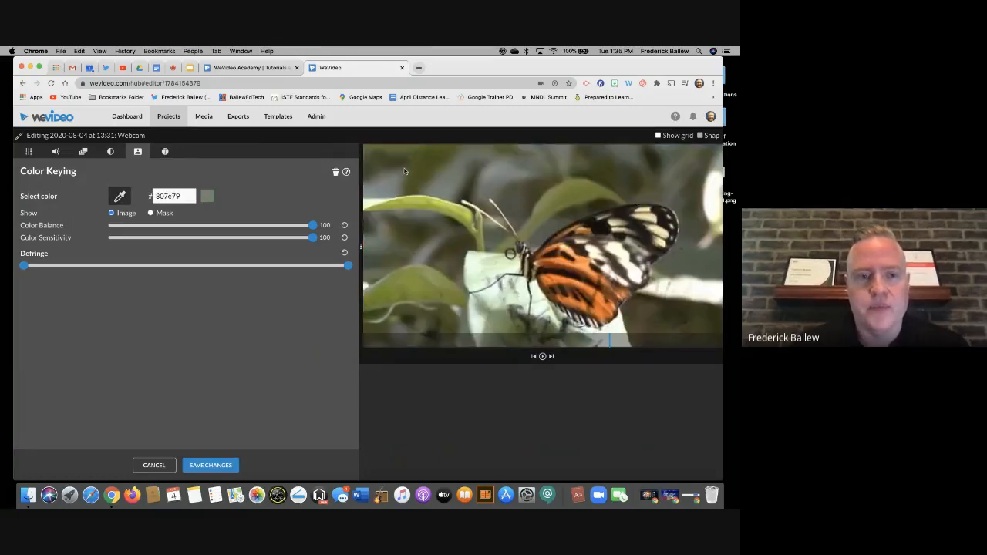
left_click(153, 465)
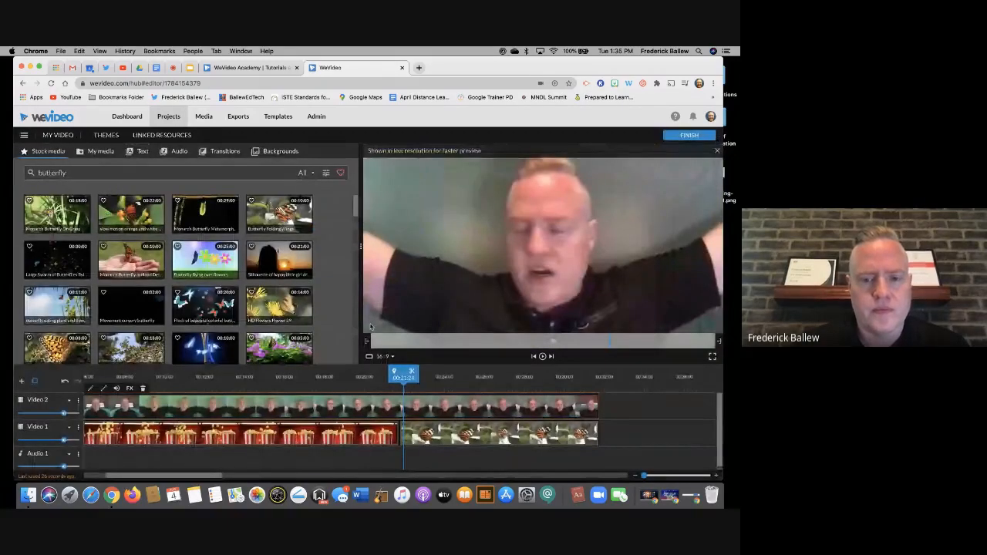
- Try keying out colour 797a7f from the webcam clip, sampled from the backdrop at 00:21:24, and save the changes
double_click(368, 407)
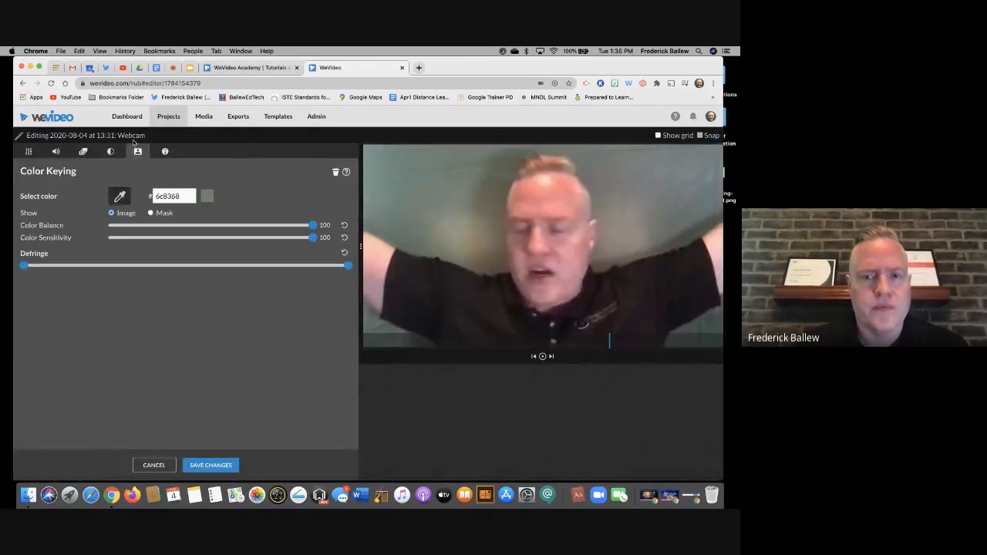
left_click(119, 196)
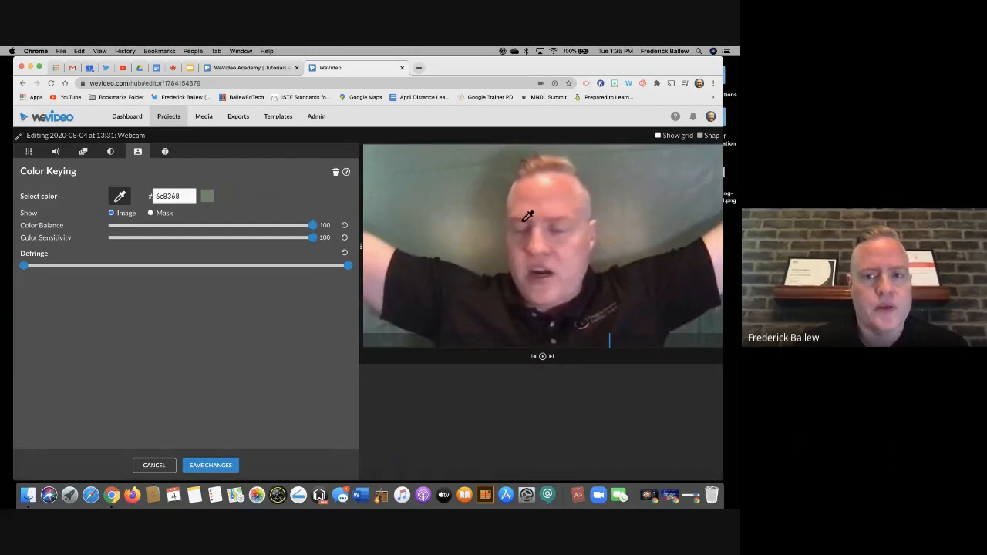
left_click(652, 192)
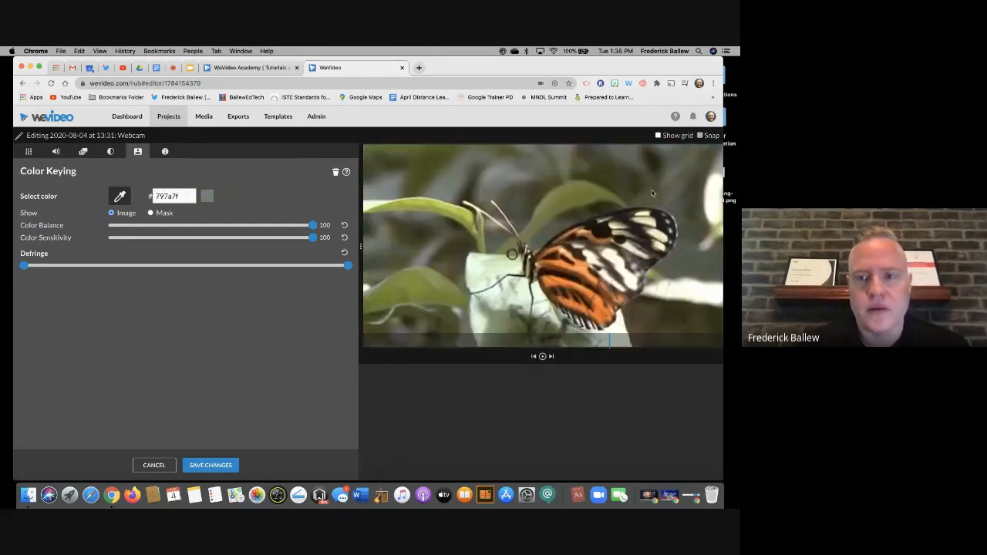
left_click(202, 465)
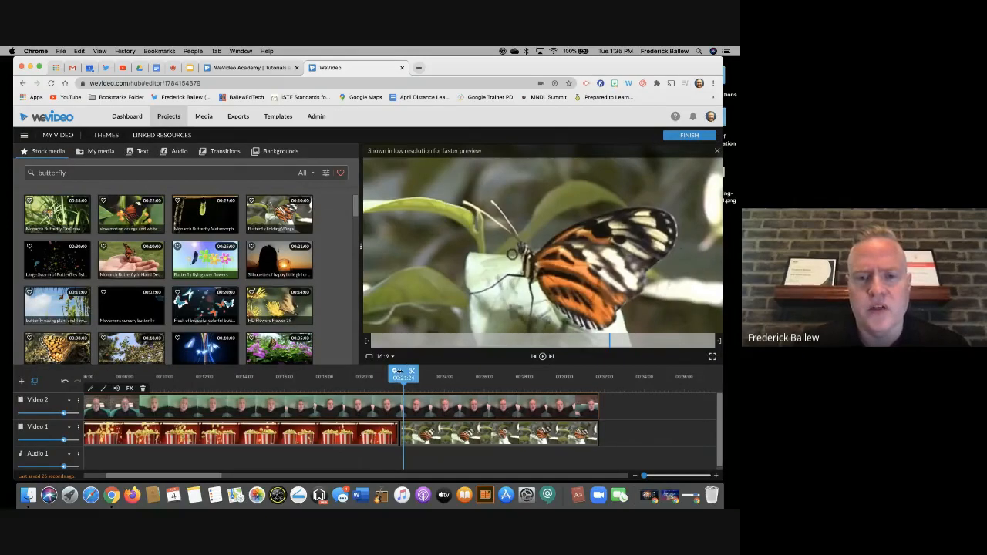
- Check the webcam keying at earlier points over the popcorn clip and undo the last color keying change
left_click_drag(403, 374, 199, 375)
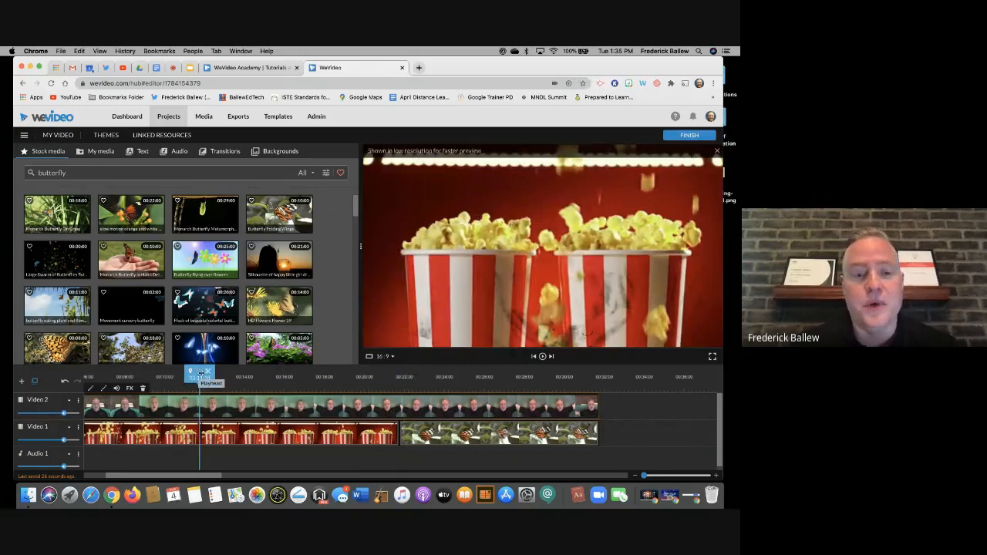
double_click(291, 400)
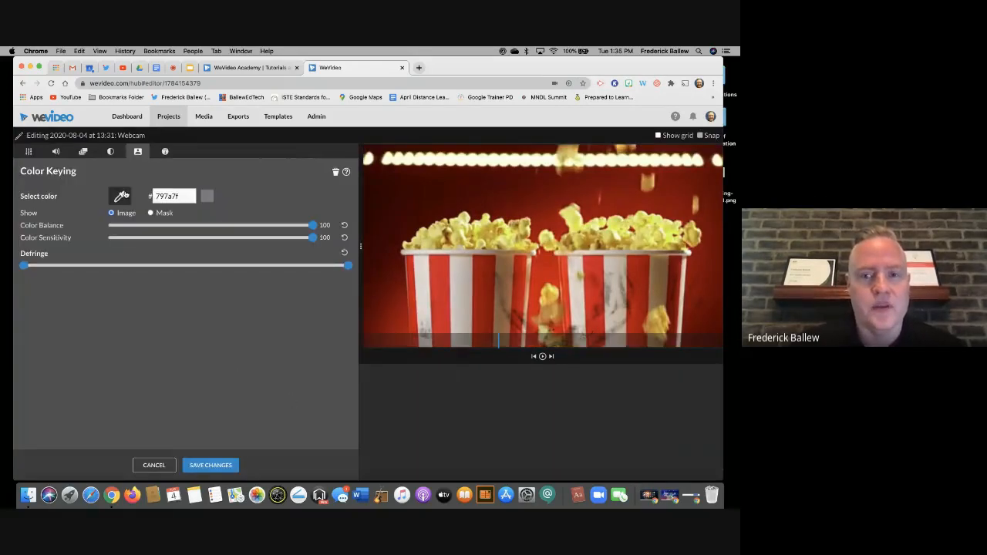
left_click(154, 465)
left_click_drag(190, 373, 114, 374)
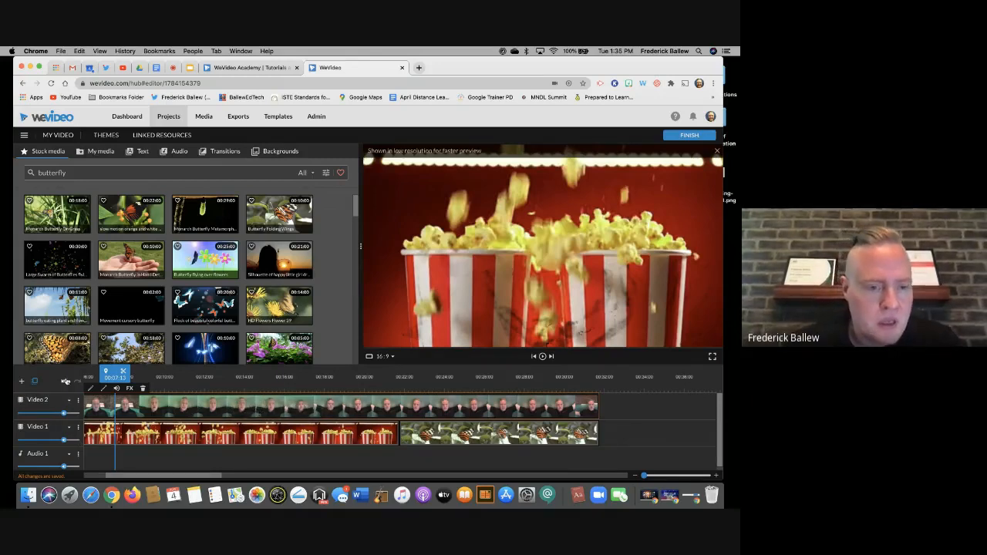
left_click(65, 381)
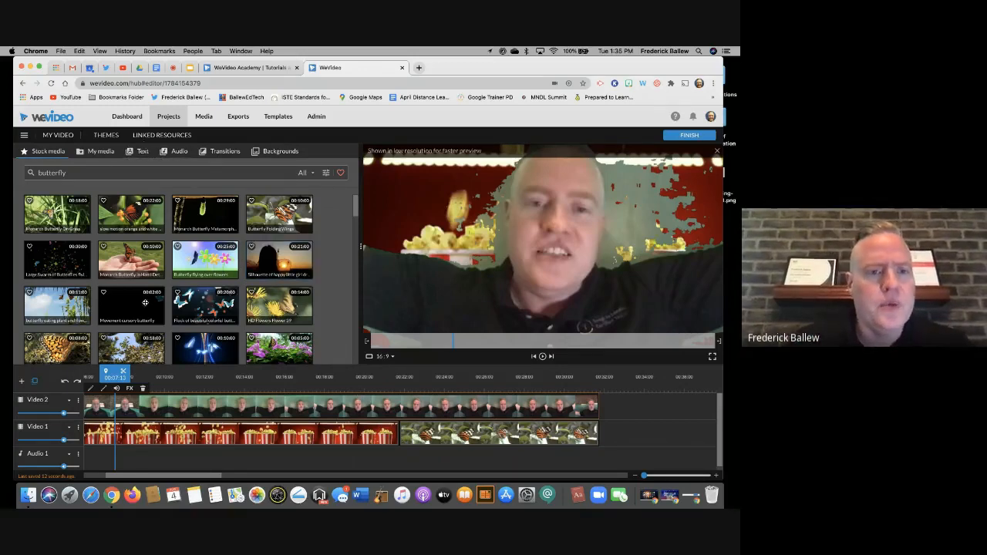
- Set the webcam clip's key colour to 636c48, sampled about seven seconds in, and save the changes
double_click(203, 410)
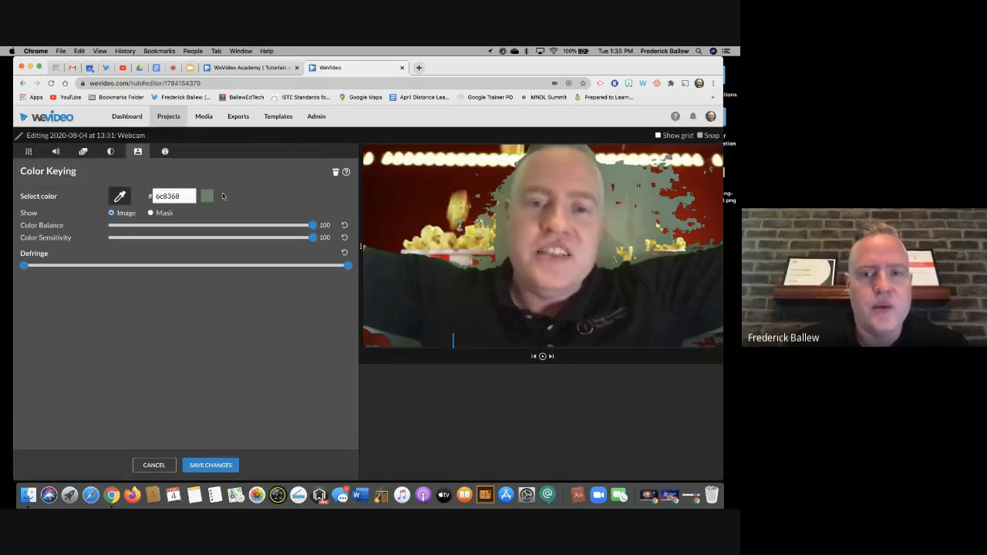
left_click(483, 263)
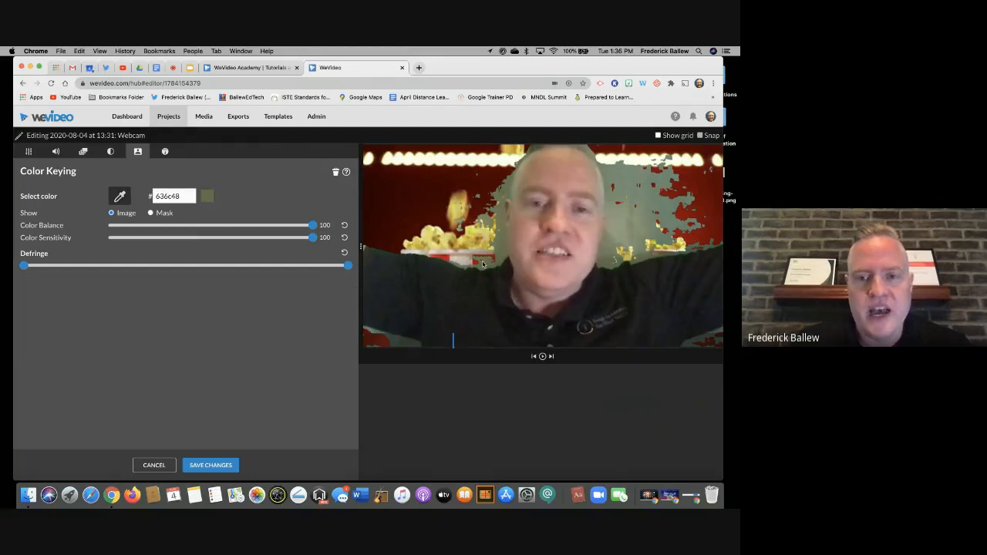
left_click(212, 465)
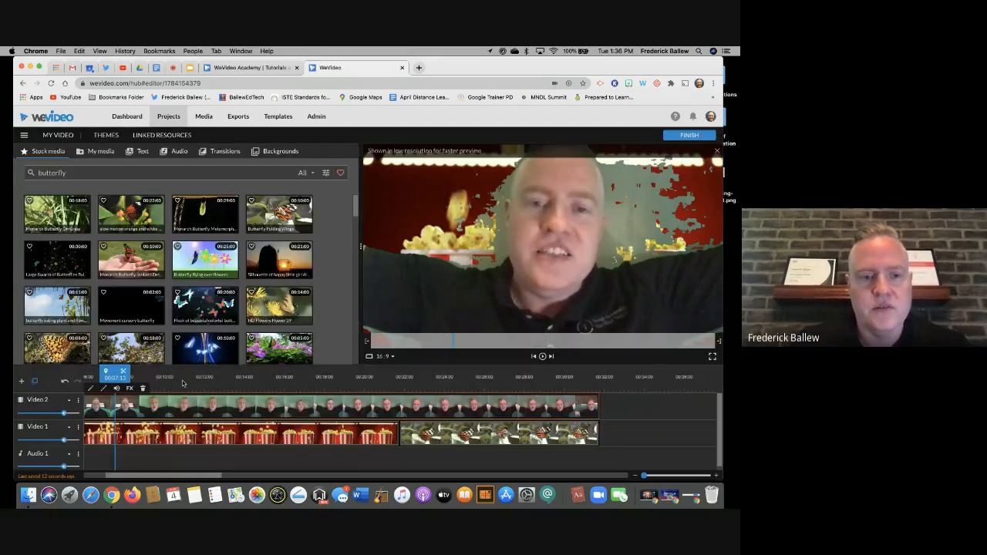
- Set the webcam clip's key colour to 74866f, sampled from the backdrop about 17 seconds in, and save the changes
left_click_drag(115, 374, 316, 373)
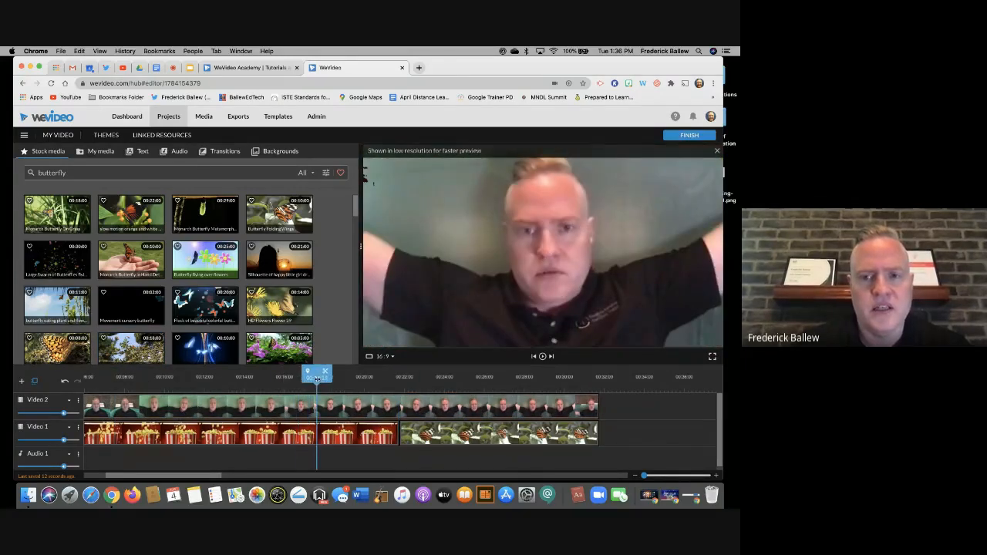
double_click(236, 410)
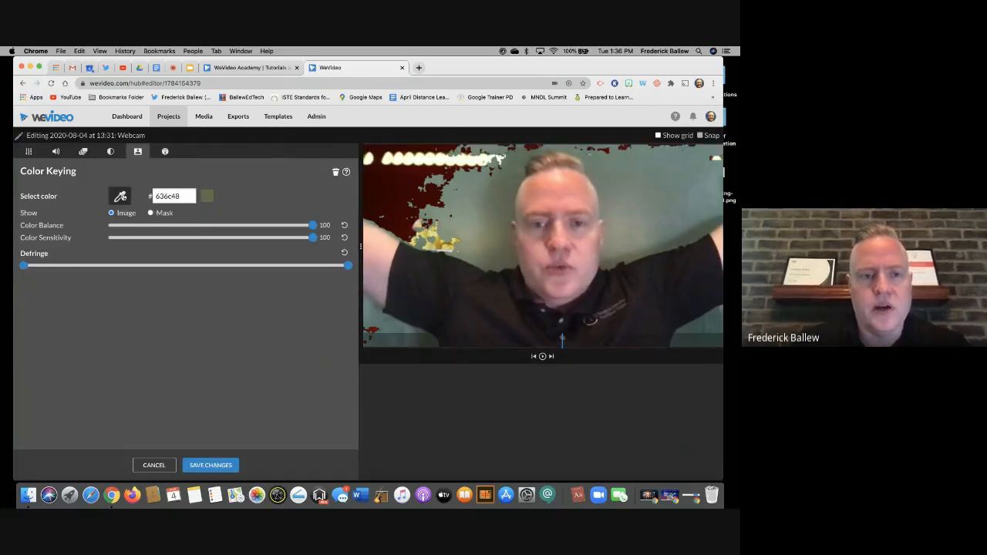
left_click(476, 206)
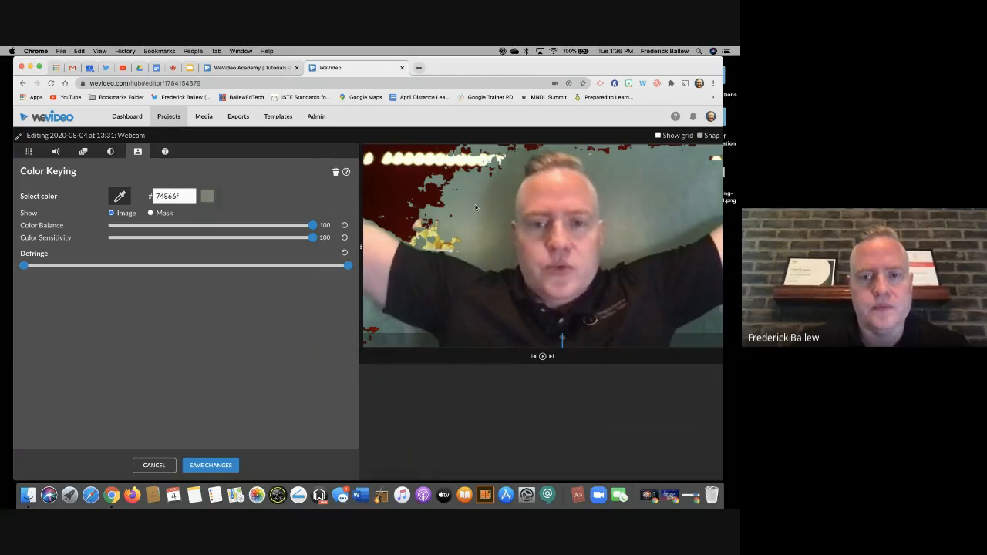
left_click(211, 465)
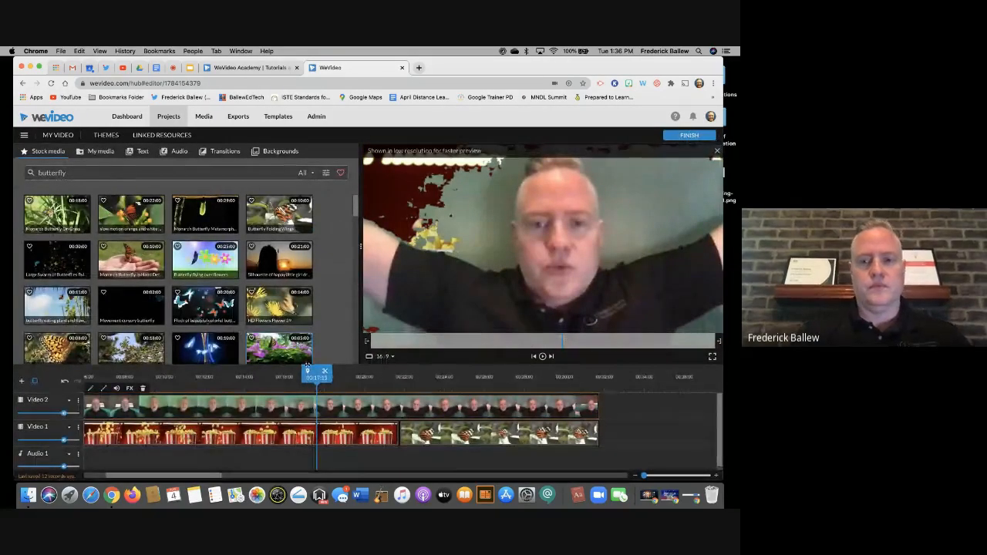
- Play about the first nine seconds of the project to review the new key colour
left_click_drag(317, 373, 17, 389)
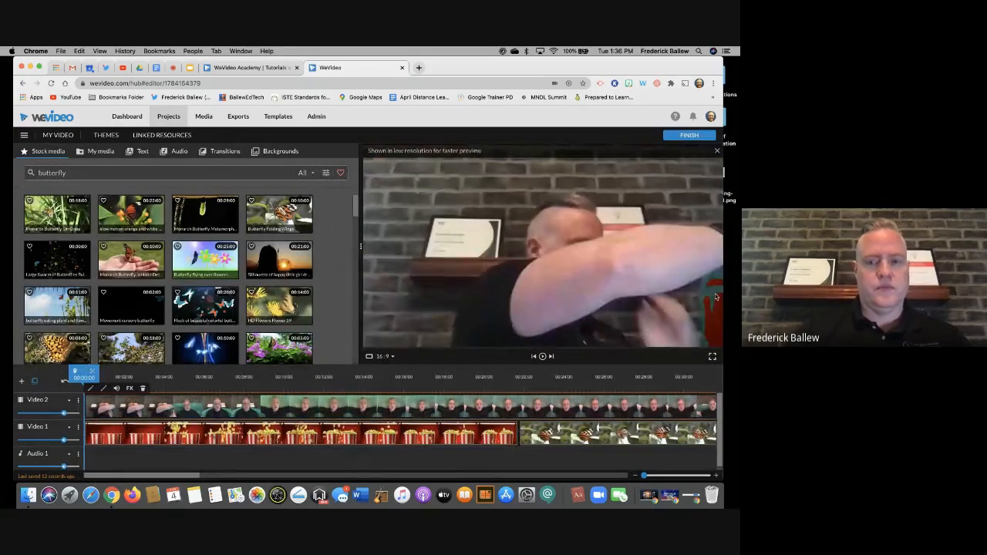
left_click(542, 359)
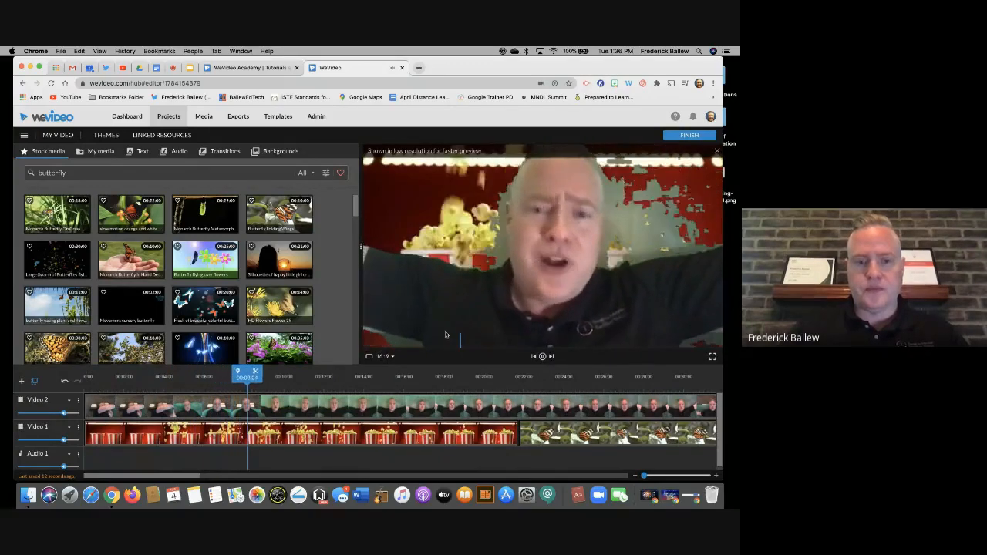
left_click(541, 356)
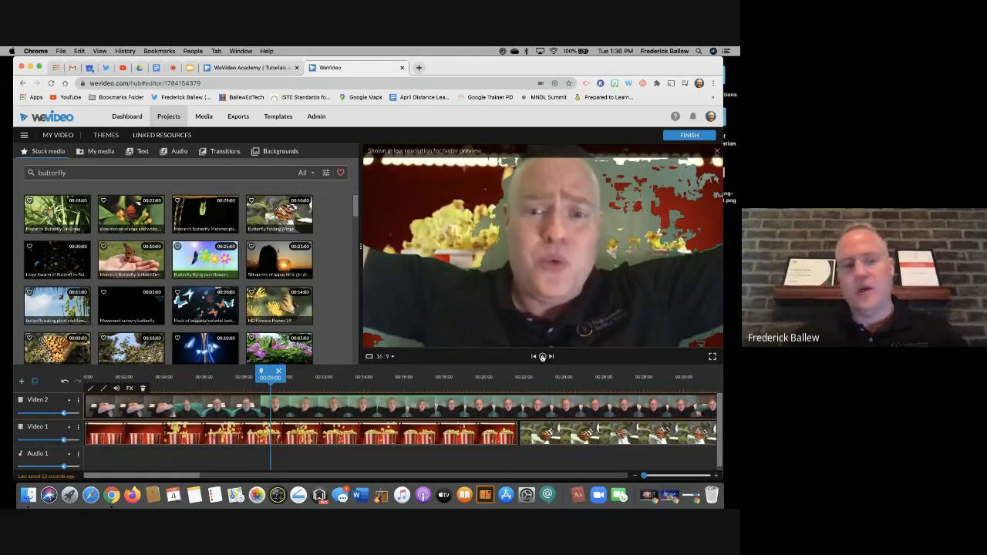
- Set the webcam clip's Color Sensitivity to 0 in Color Keying and save the changes
double_click(321, 409)
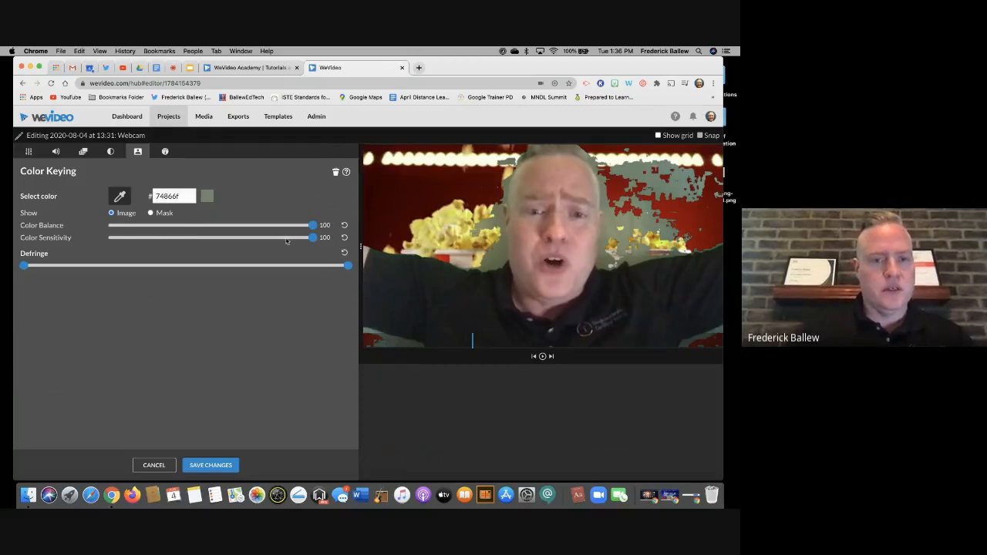
left_click_drag(313, 238, 107, 239)
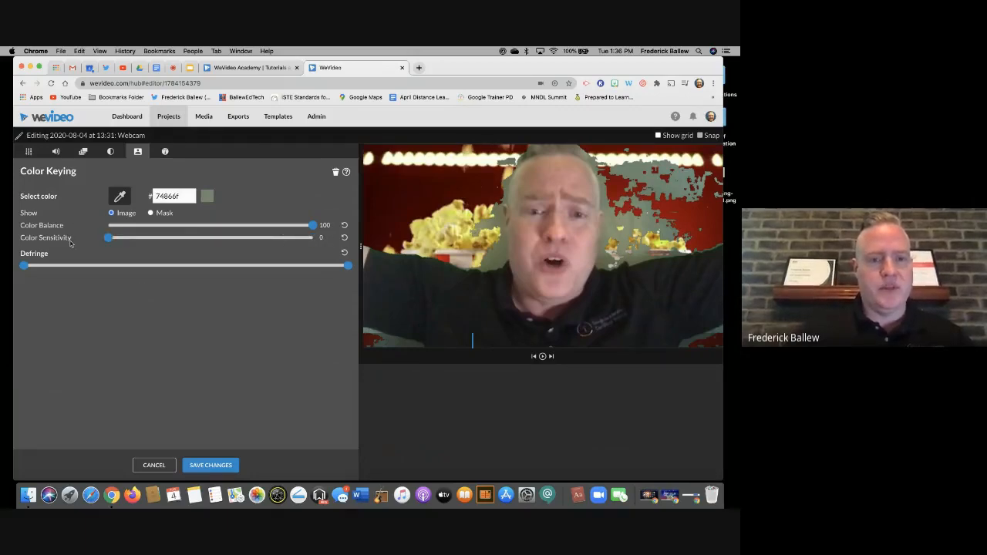
left_click(208, 466)
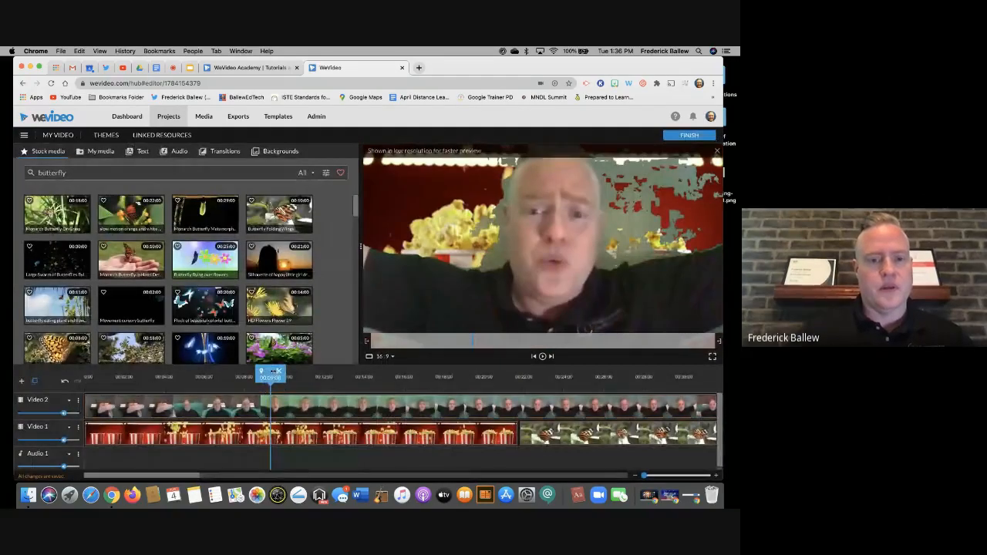
- Play about the first 14 seconds of the project to review the reduced color sensitivity
left_click_drag(271, 372, 85, 374)
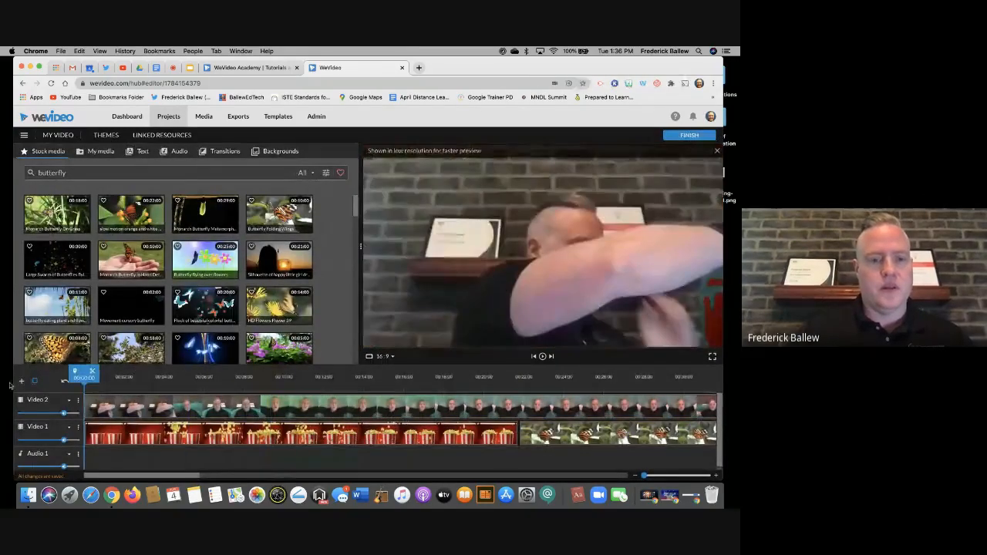
left_click(542, 357)
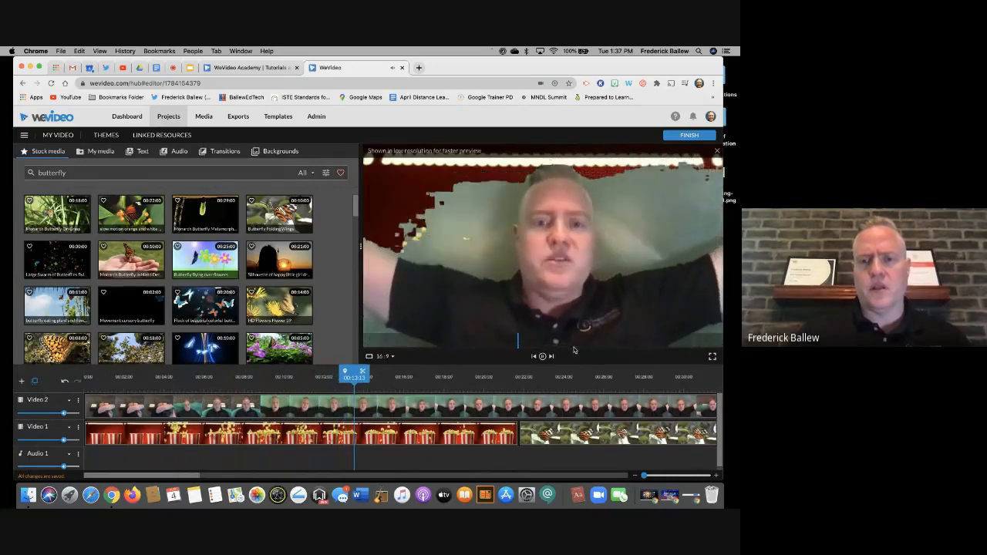
left_click(542, 356)
double_click(515, 406)
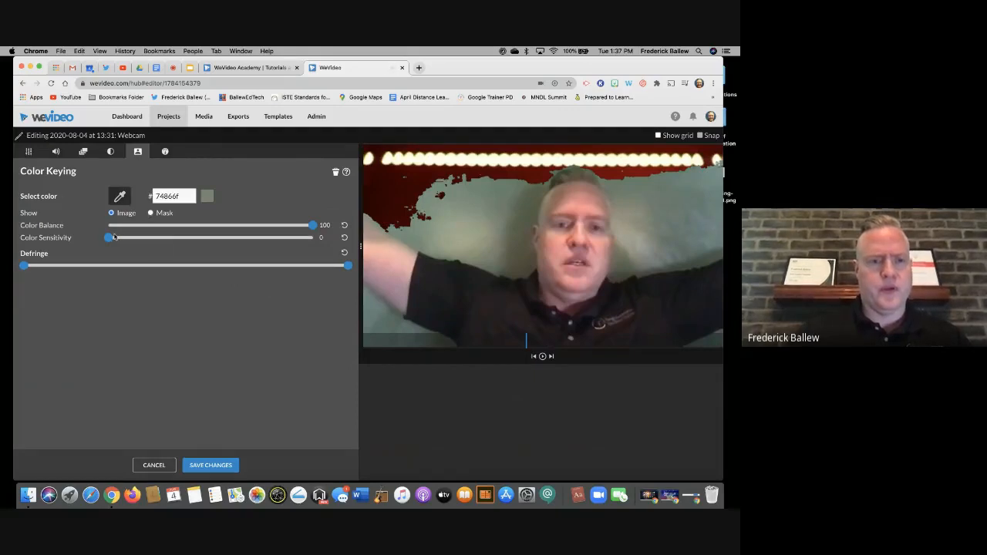
left_click_drag(313, 226, 379, 244)
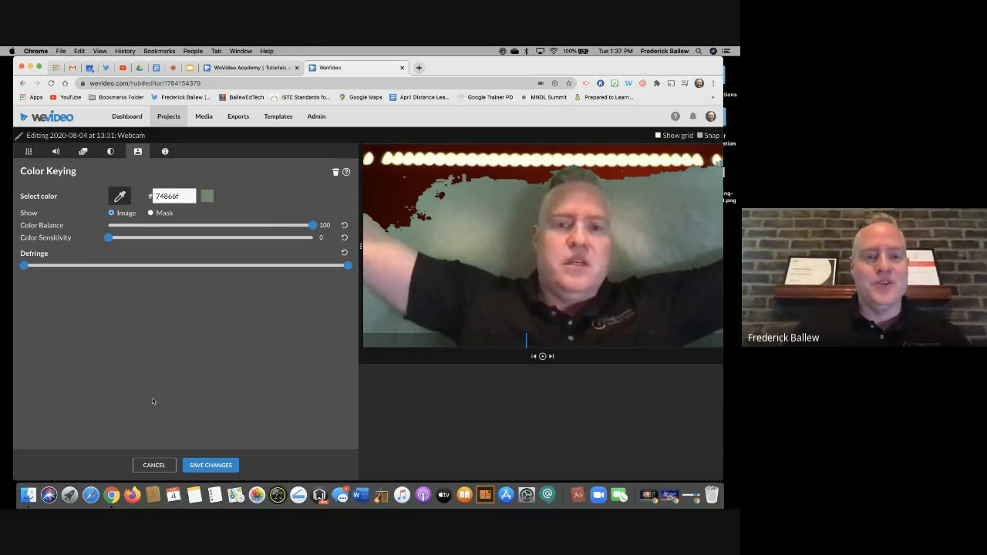
left_click(147, 466)
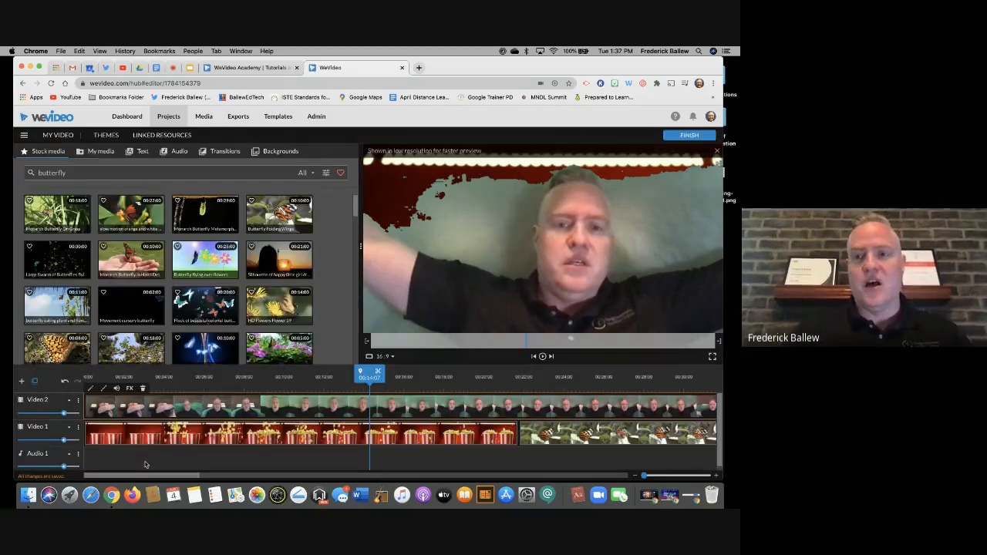
- Finish the edit and set the export title to Lake ECMECC
left_click(690, 136)
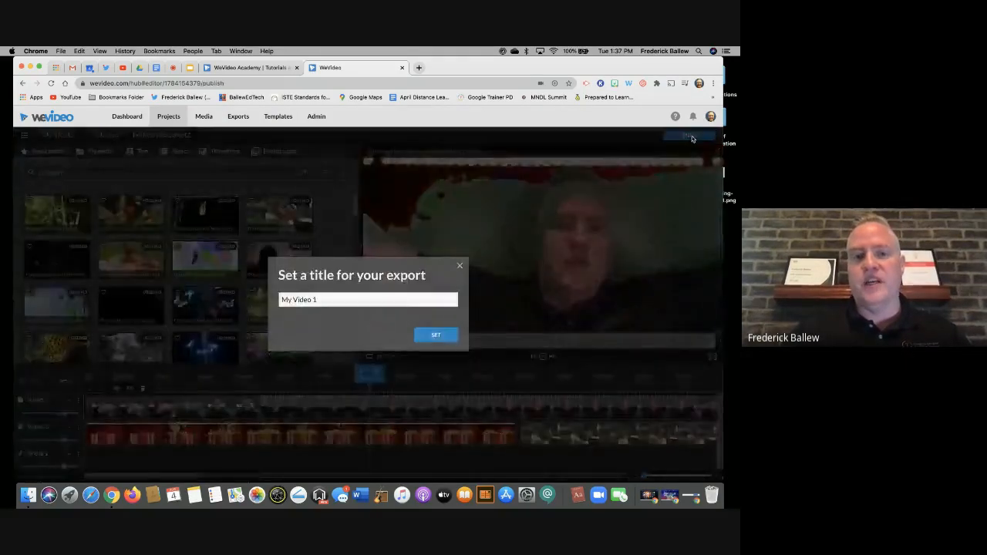
triple_click(333, 299)
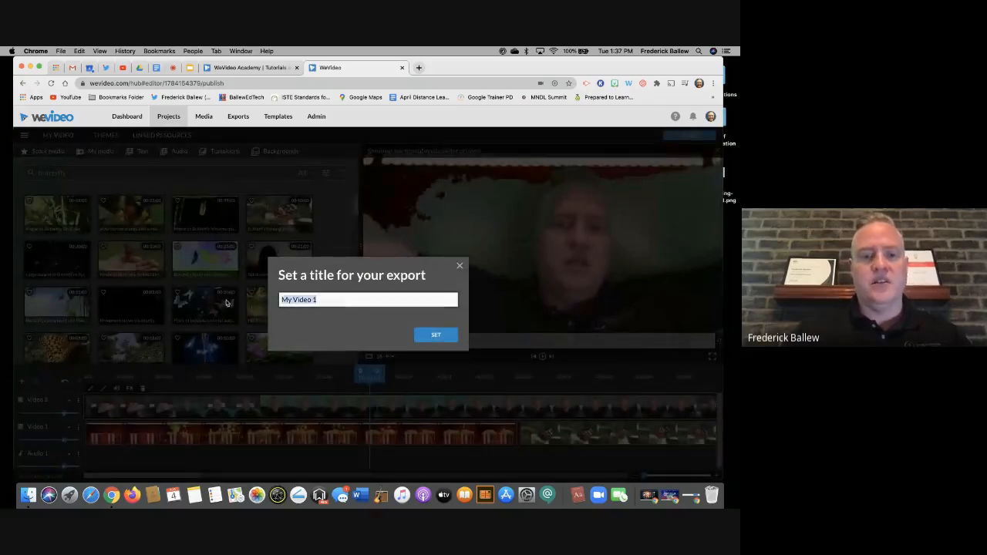
type("Lake EcMe")
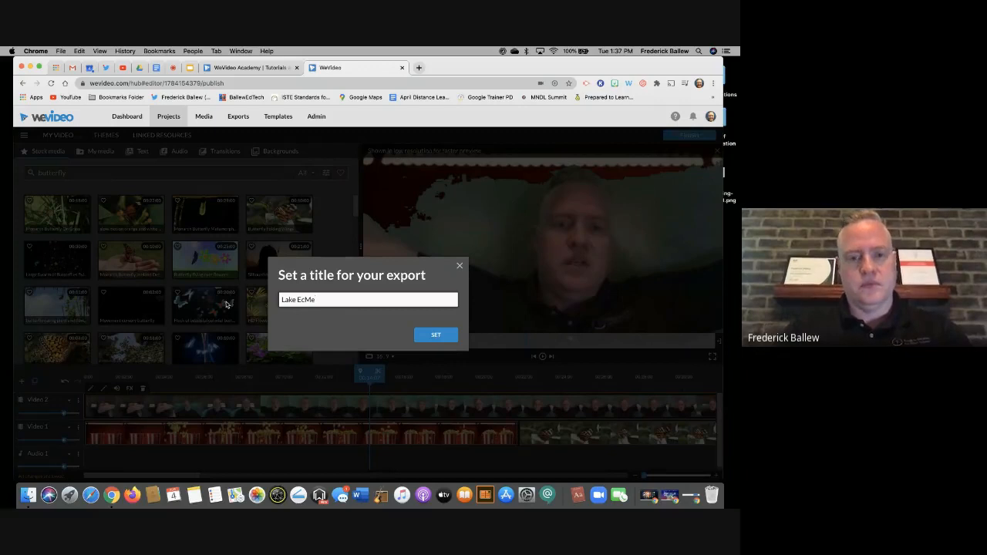
key("BackSpace")
key("BackSpace")
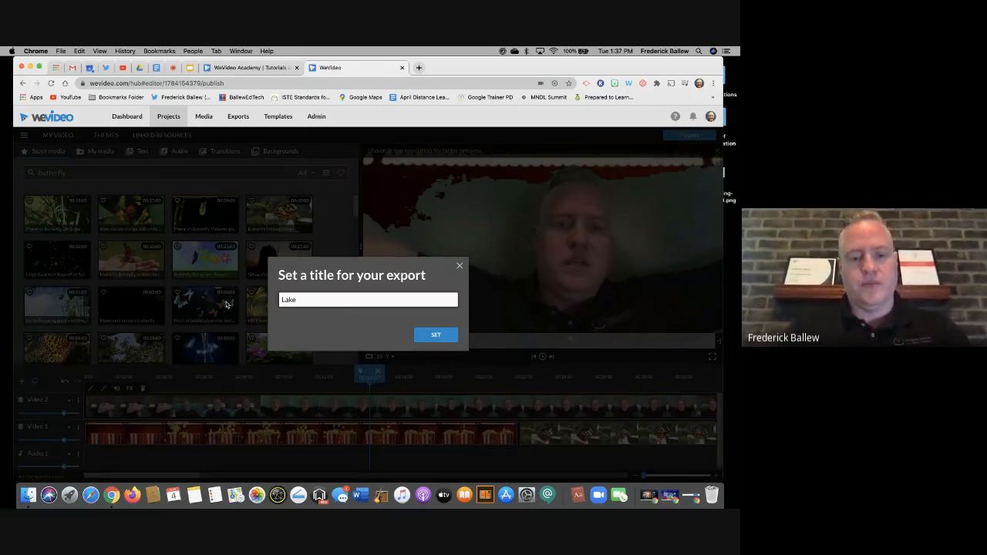
type("ECMECC")
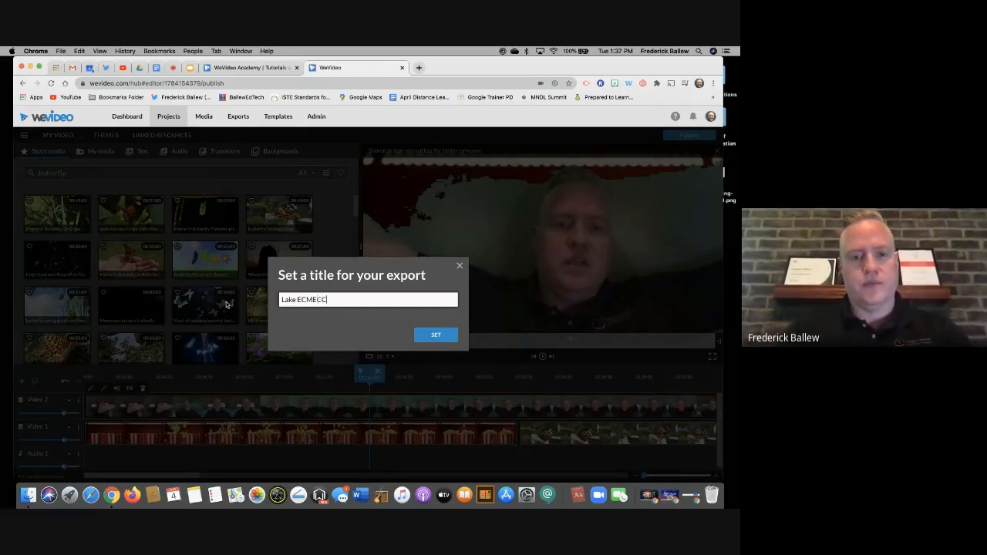
left_click(452, 337)
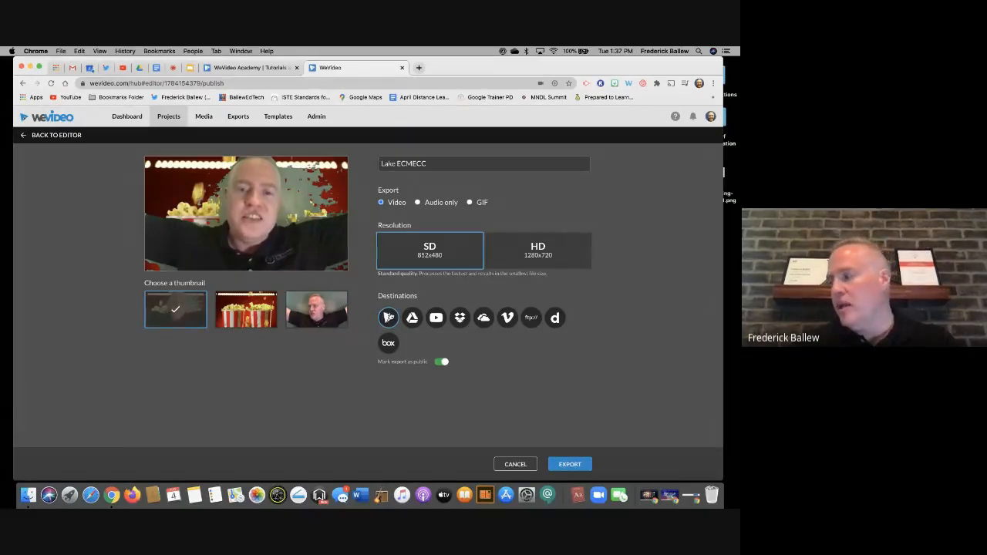
- Export the project as an SD 852x480 video to the WeVideo destination, with the export marked as public
left_click(387, 319)
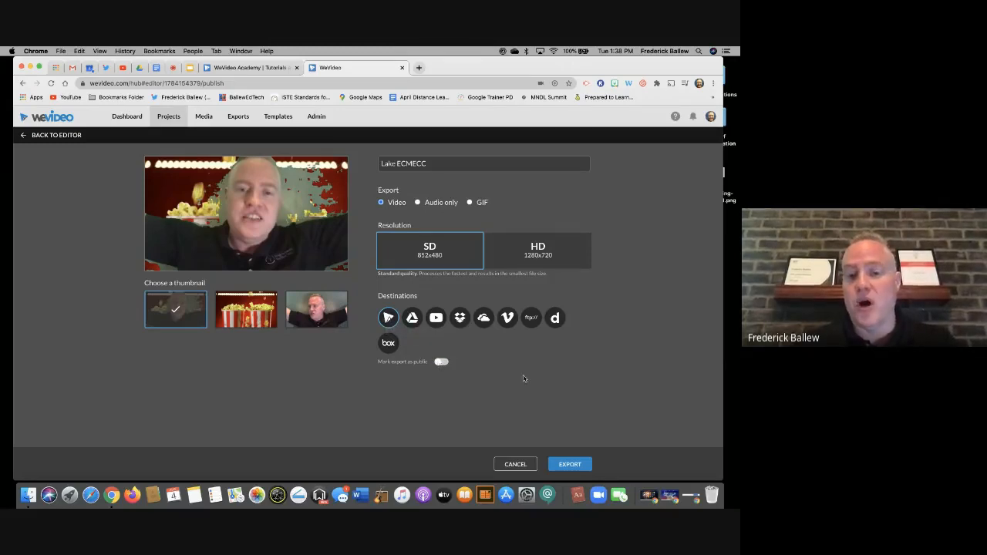
left_click(441, 362)
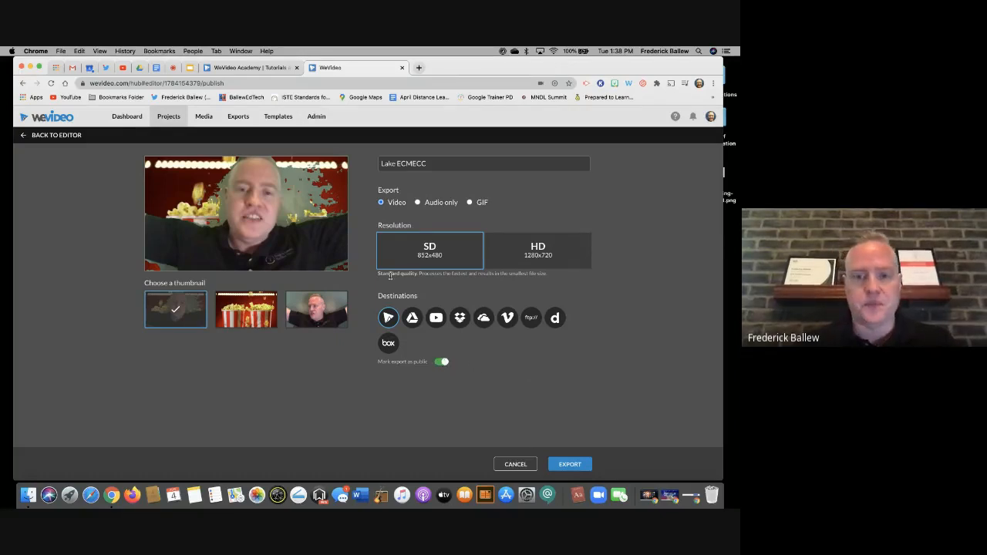
left_click(570, 464)
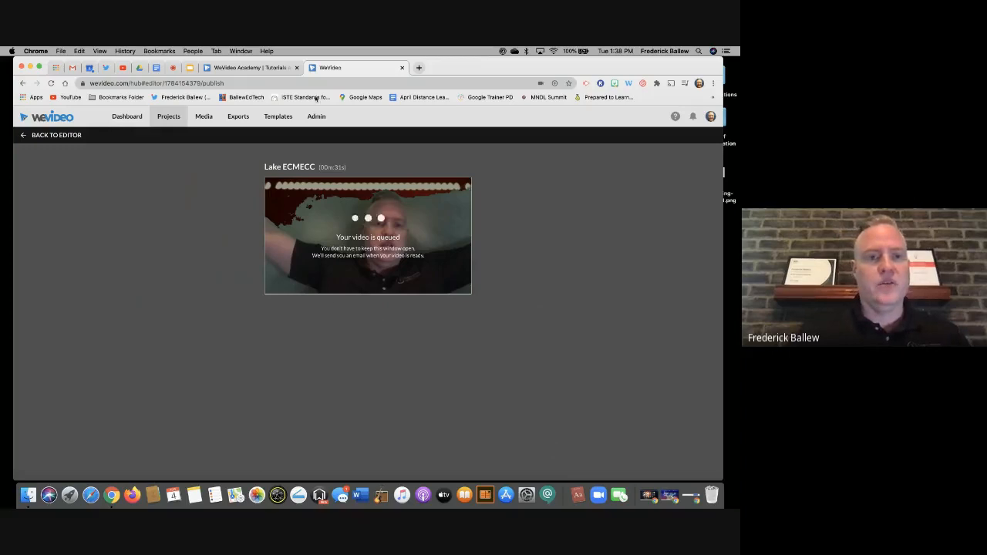
- Switch to the Google Slides presentation and advance from the demonstration slide to the Questions? slide
left_click(187, 68)
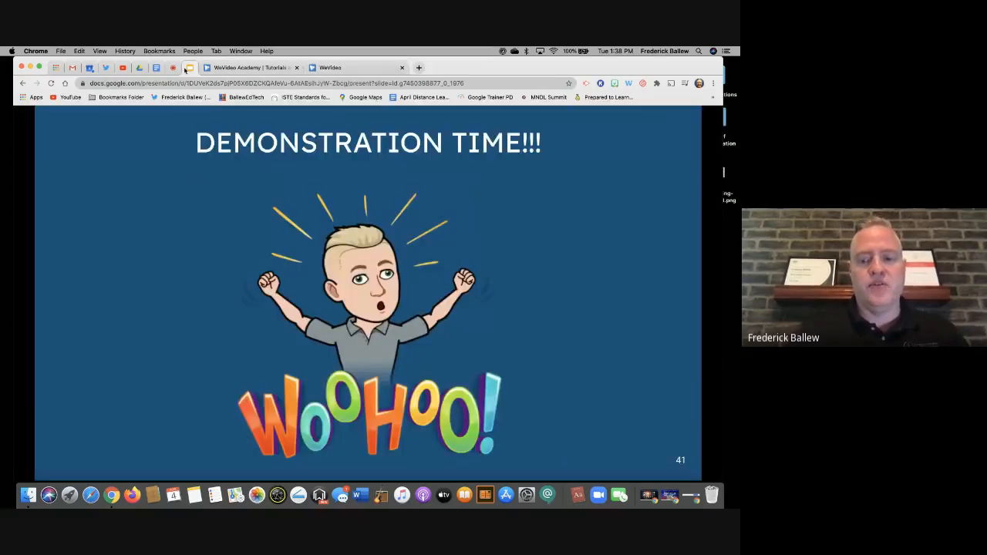
key("Right")
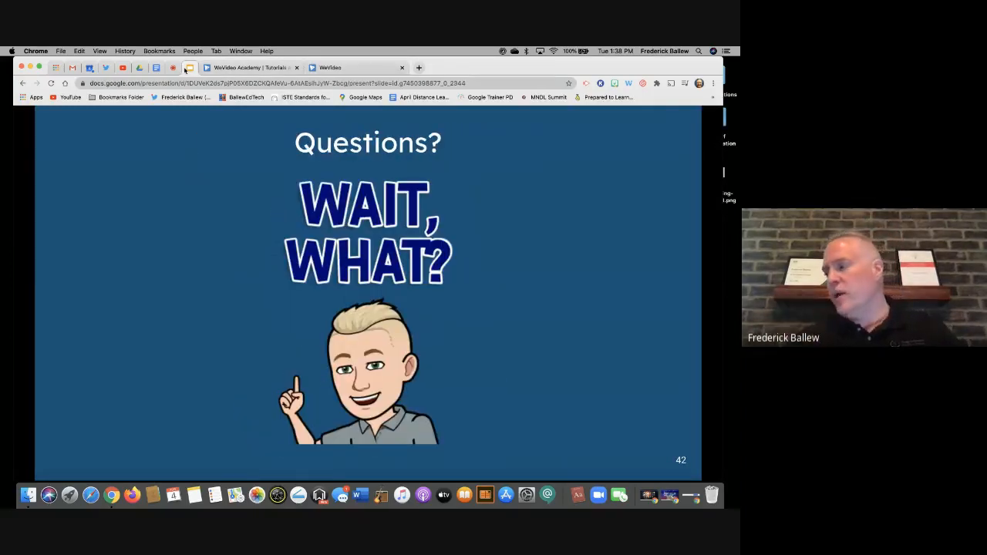